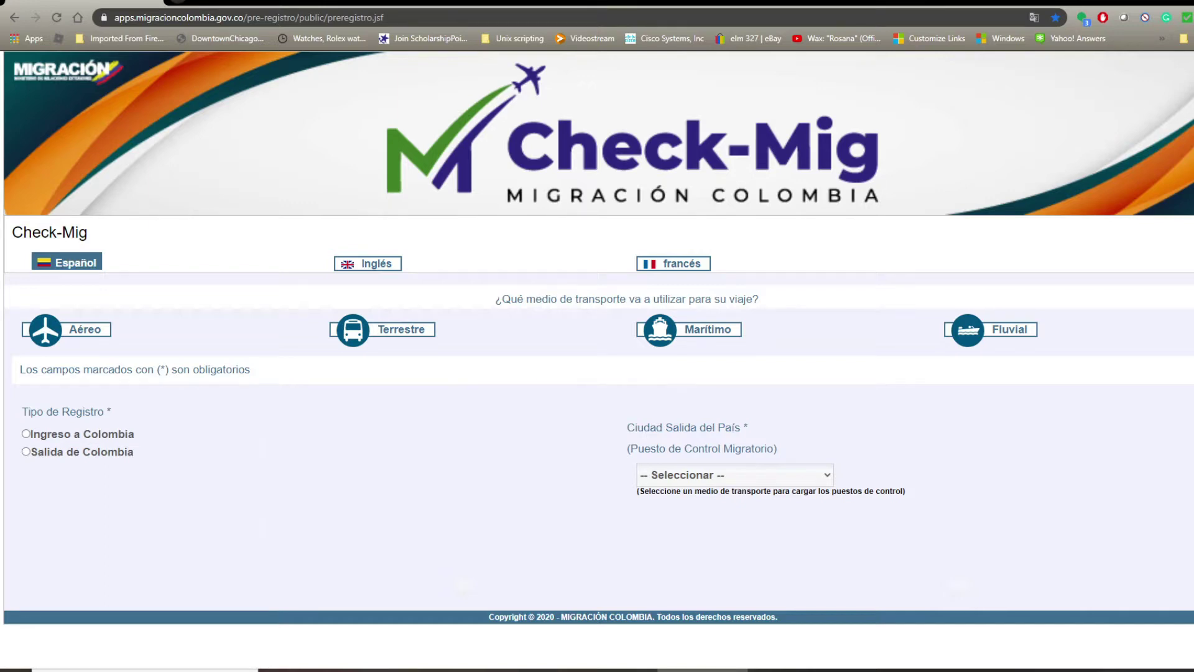
Switch the pre-registration form to English using the Inglés tab.
left_click(367, 263)
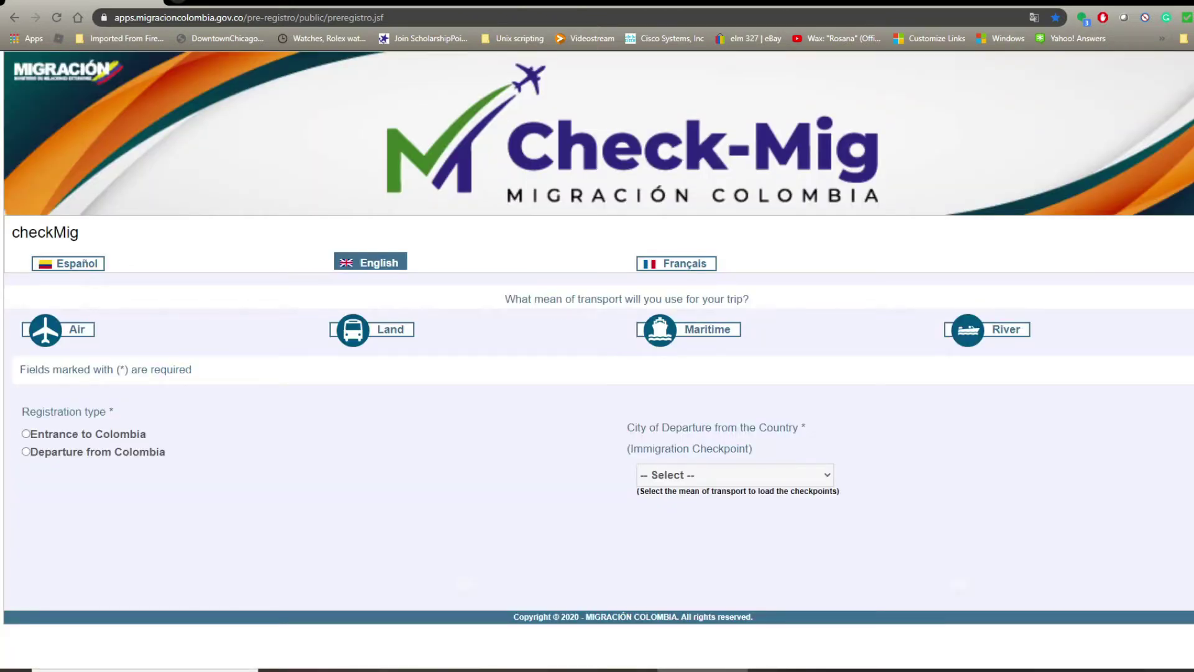
Choose Air transport, dismiss the General Information notice, and register an Entrance to Colombia.
left_click(76, 330)
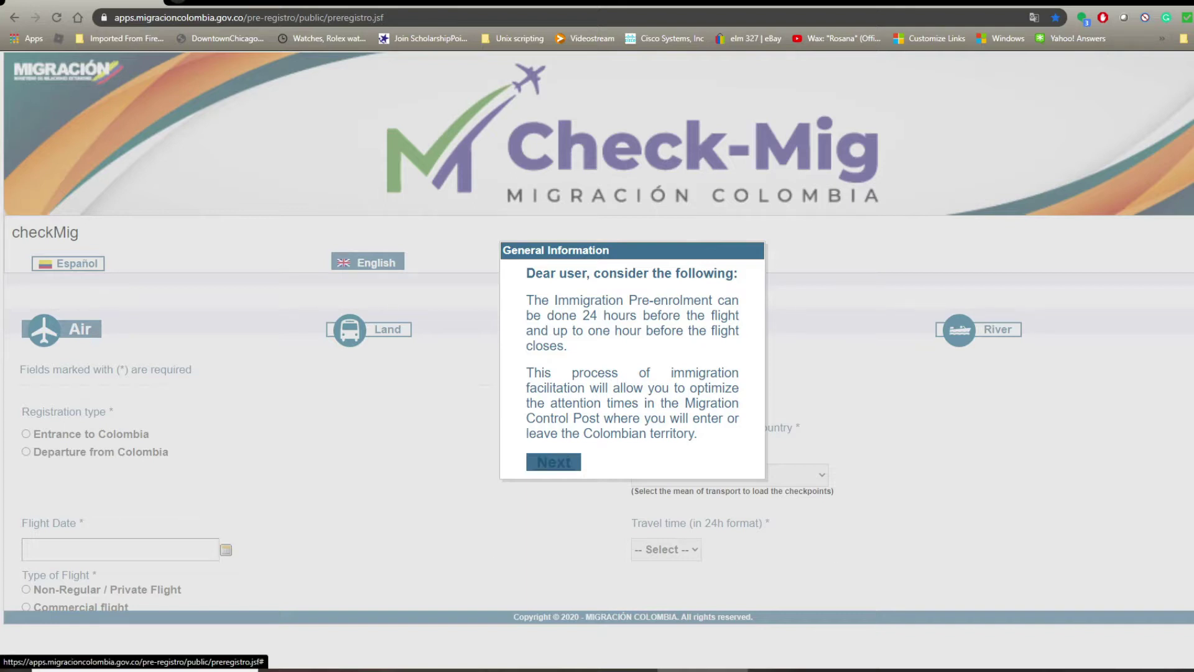
left_click(553, 461)
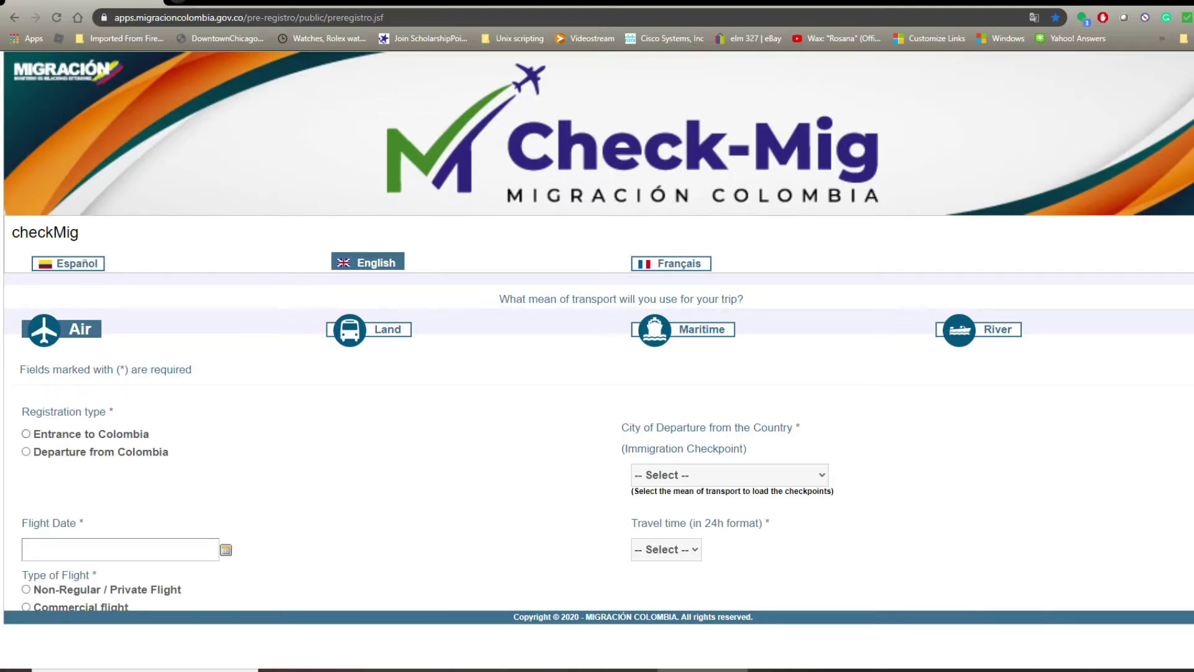
left_click(25, 435)
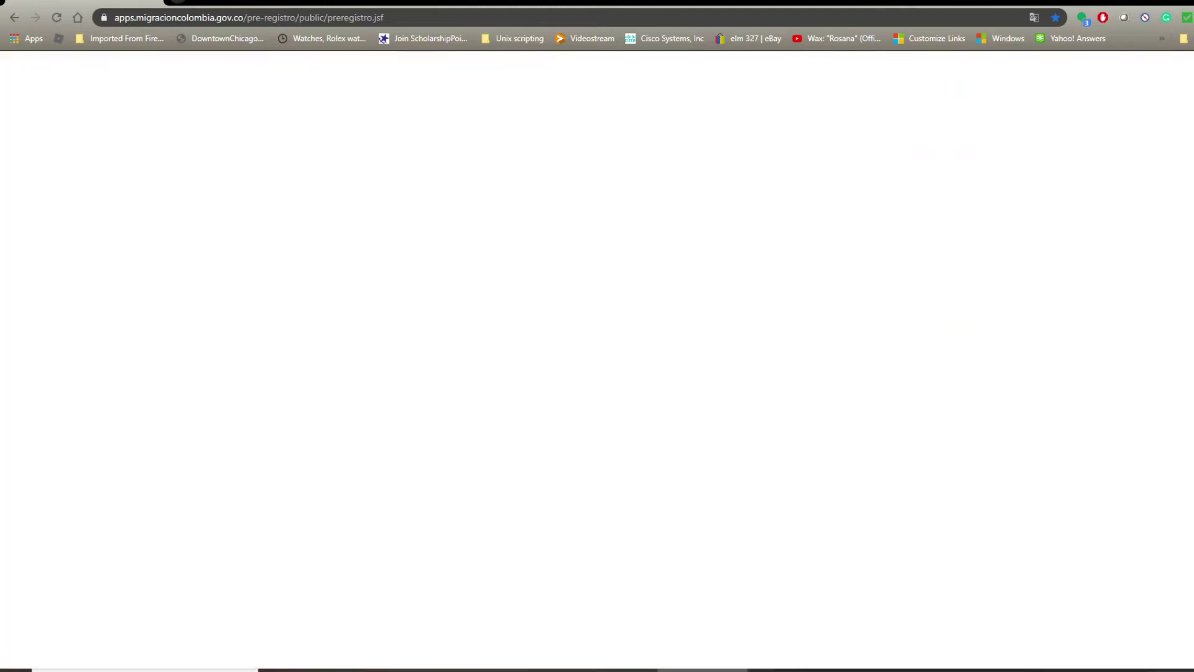
Set the flight date to 11/12/2020 and mark it as a commercial flight.
scroll(599, 413, "down", 1)
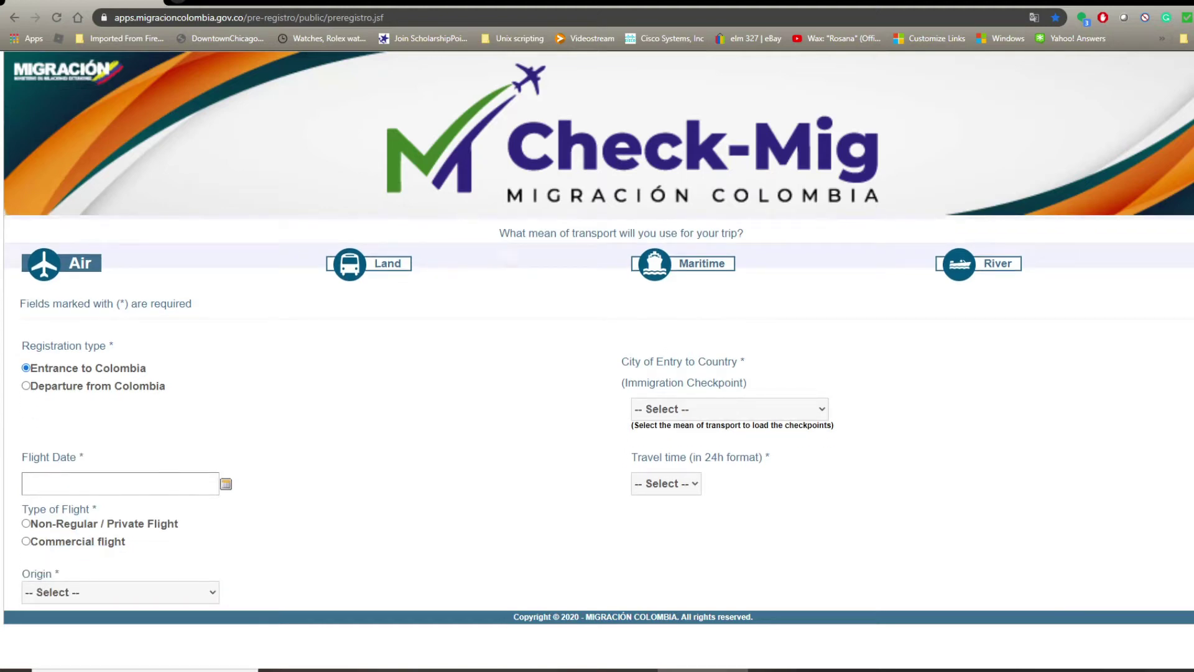
left_click(226, 484)
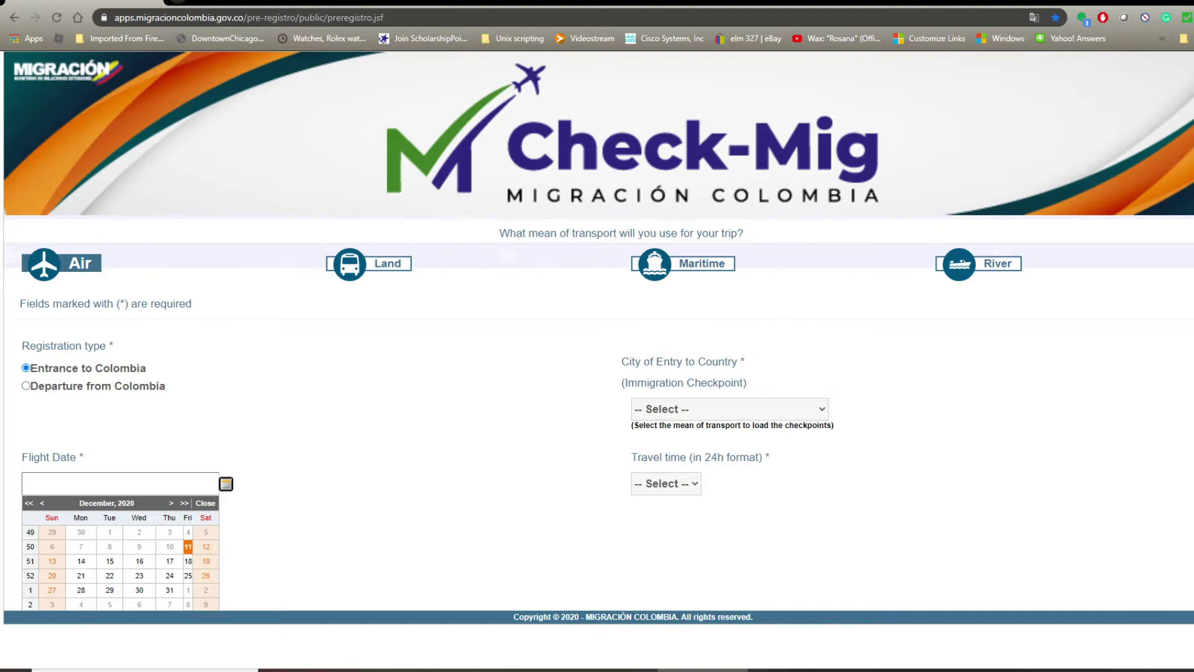
left_click(188, 546)
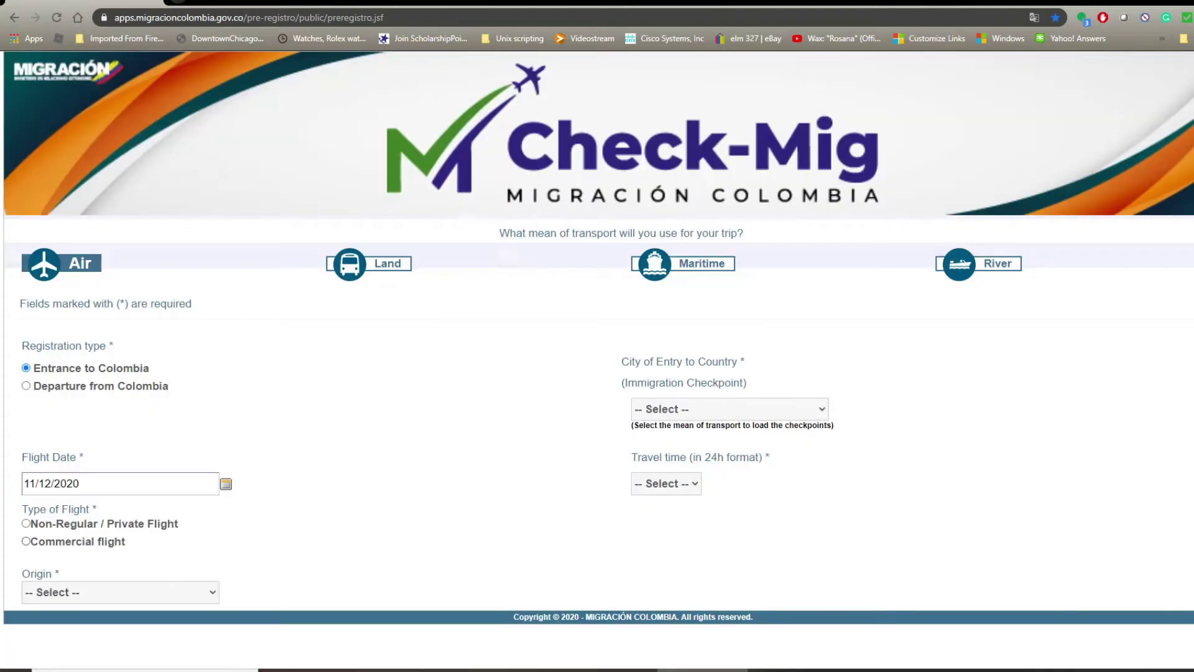
left_click(27, 541)
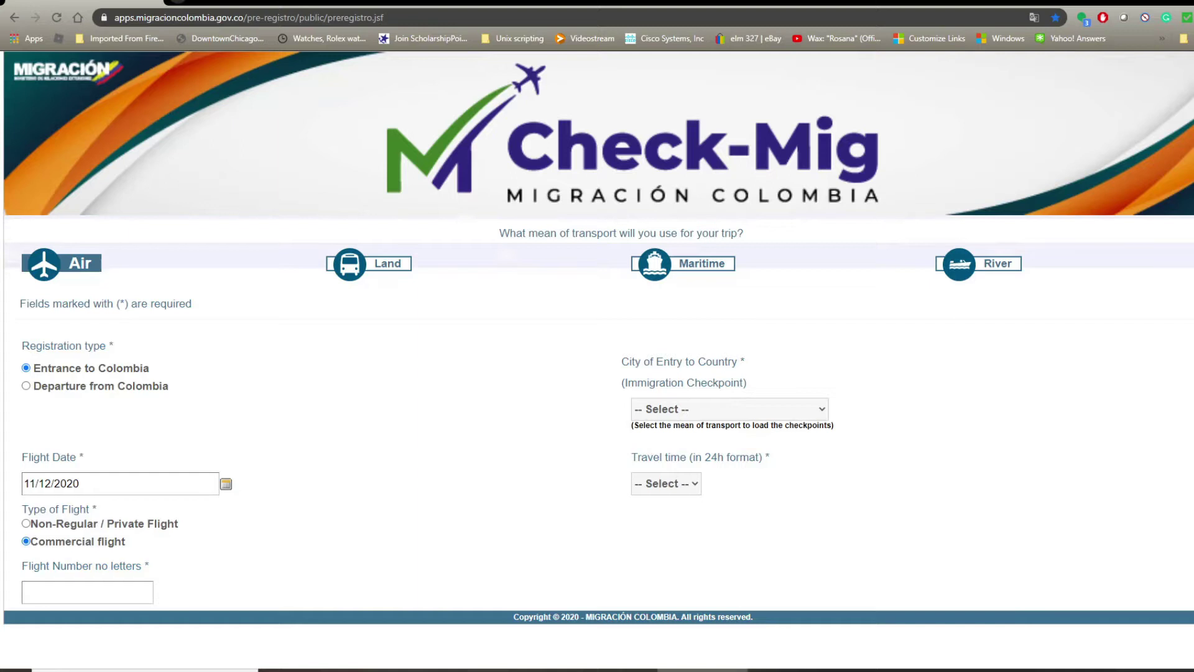
Choose Medellín's José María Córdova airport for entry with travel time 23:00.
left_click(729, 409)
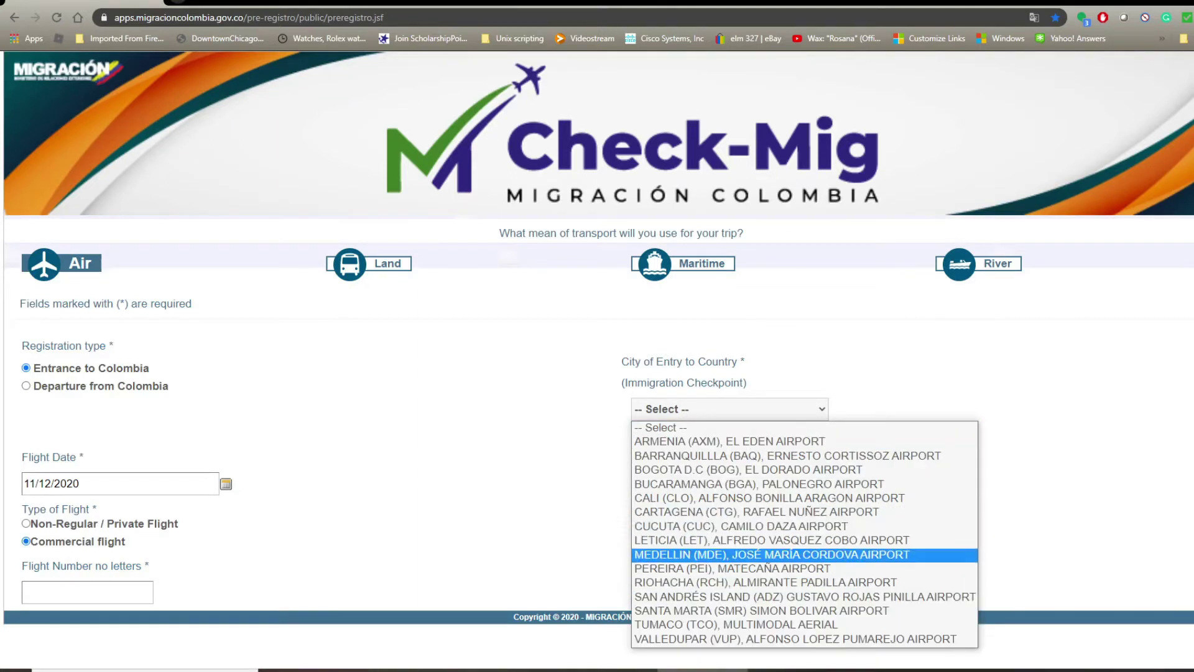
left_click(771, 554)
left_click(666, 483)
scroll(660, 449, "down", 2)
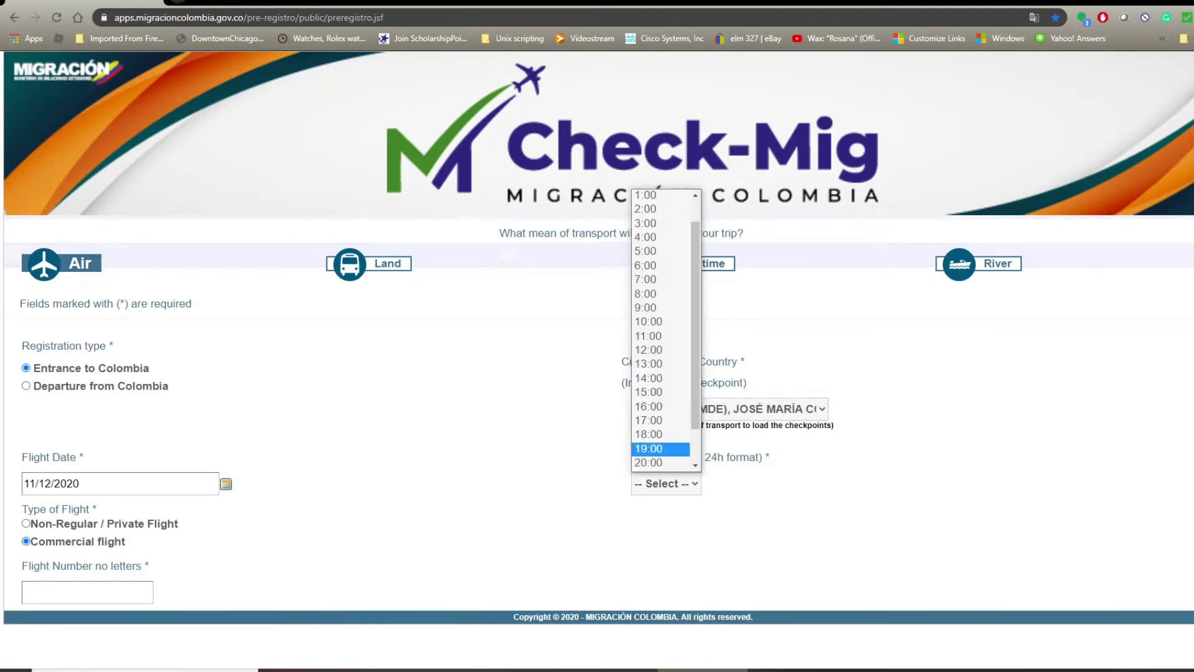
left_click(661, 463)
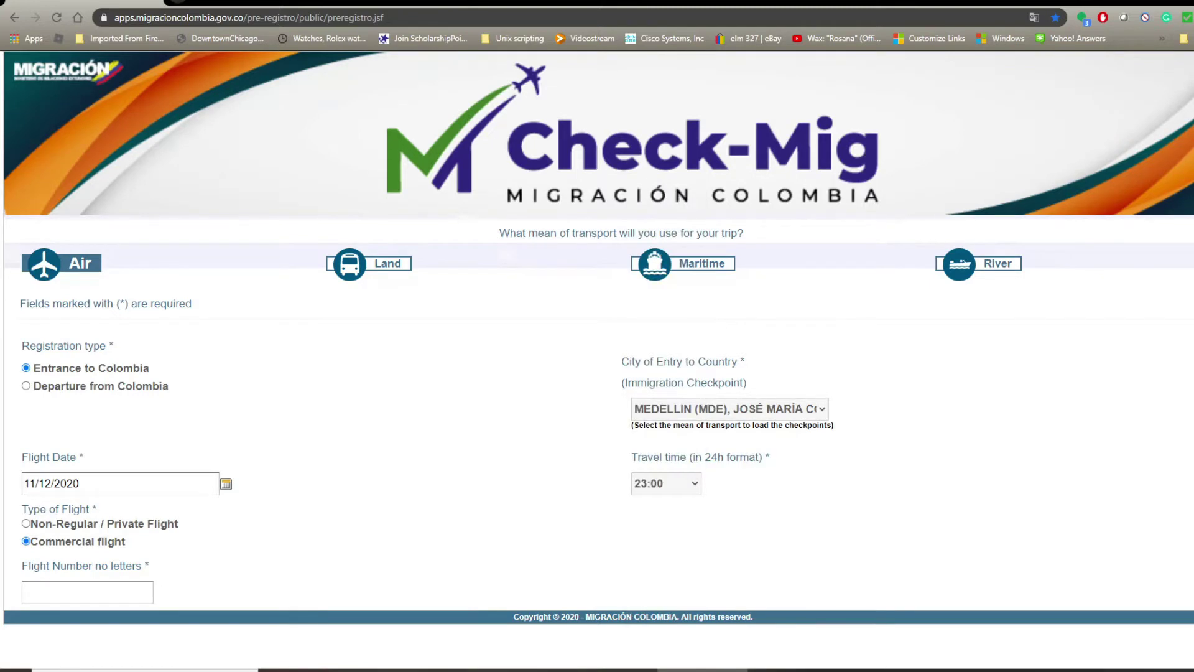
Enter flight number 923 so the Miami origin and American Airlines fill in.
scroll(597, 410, "down", 2)
left_click(87, 461)
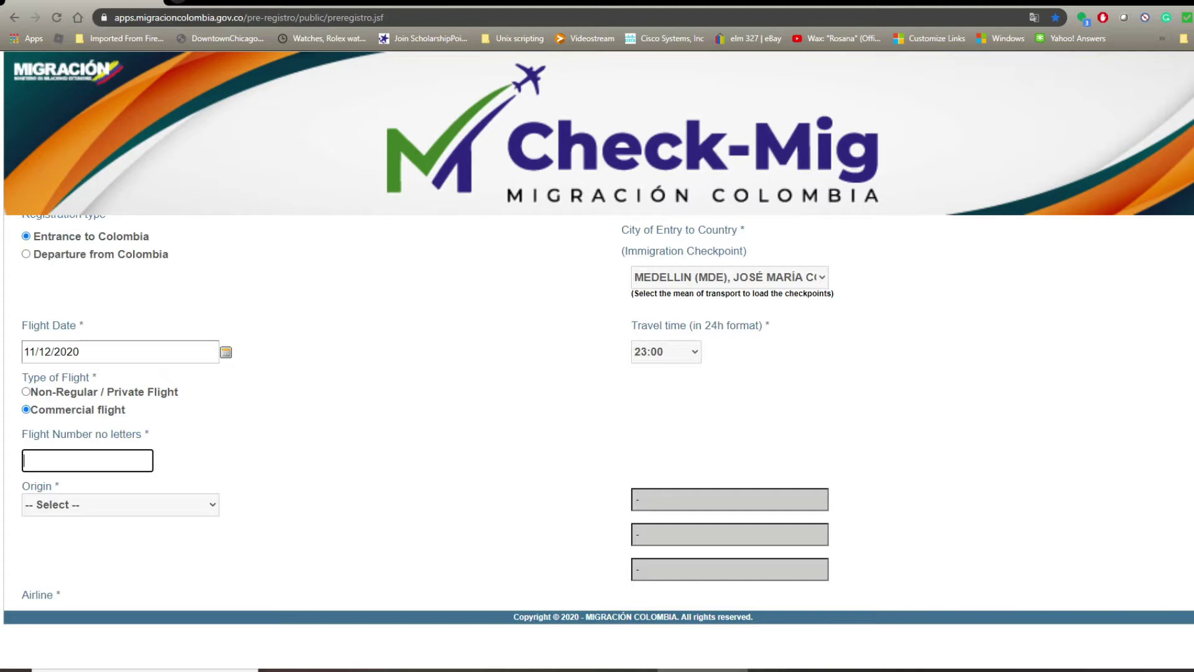
type("923")
key("Tab")
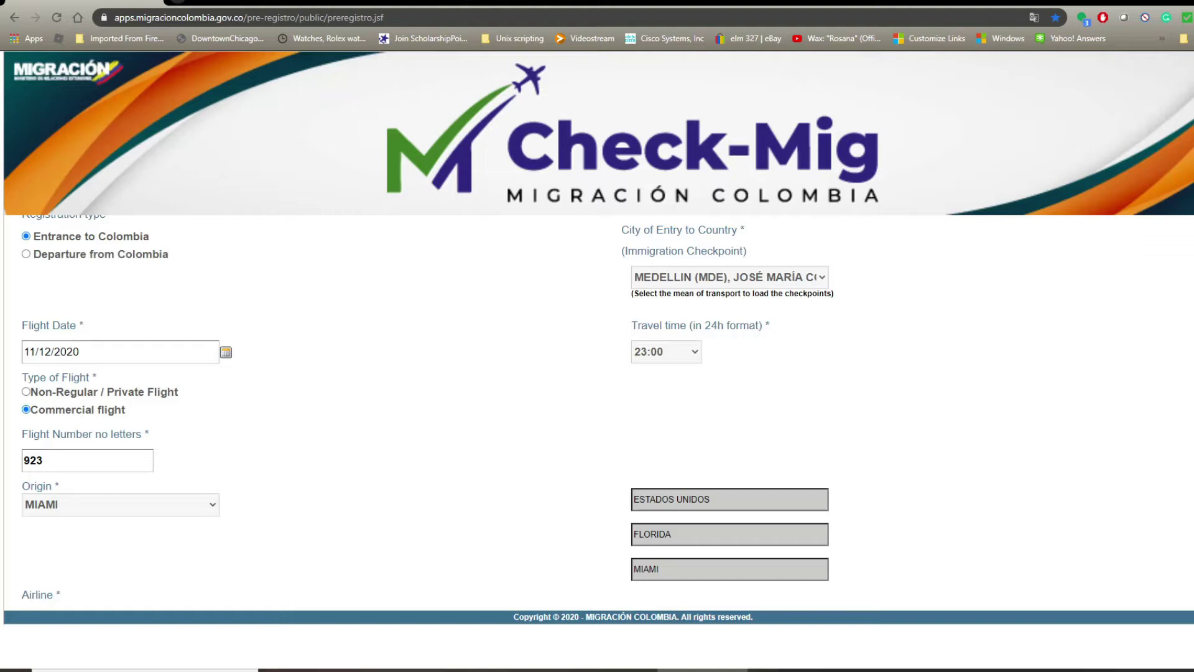
scroll(596, 411, "down", 3)
Enter the flight reservation code.
left_click(120, 476)
type("r")
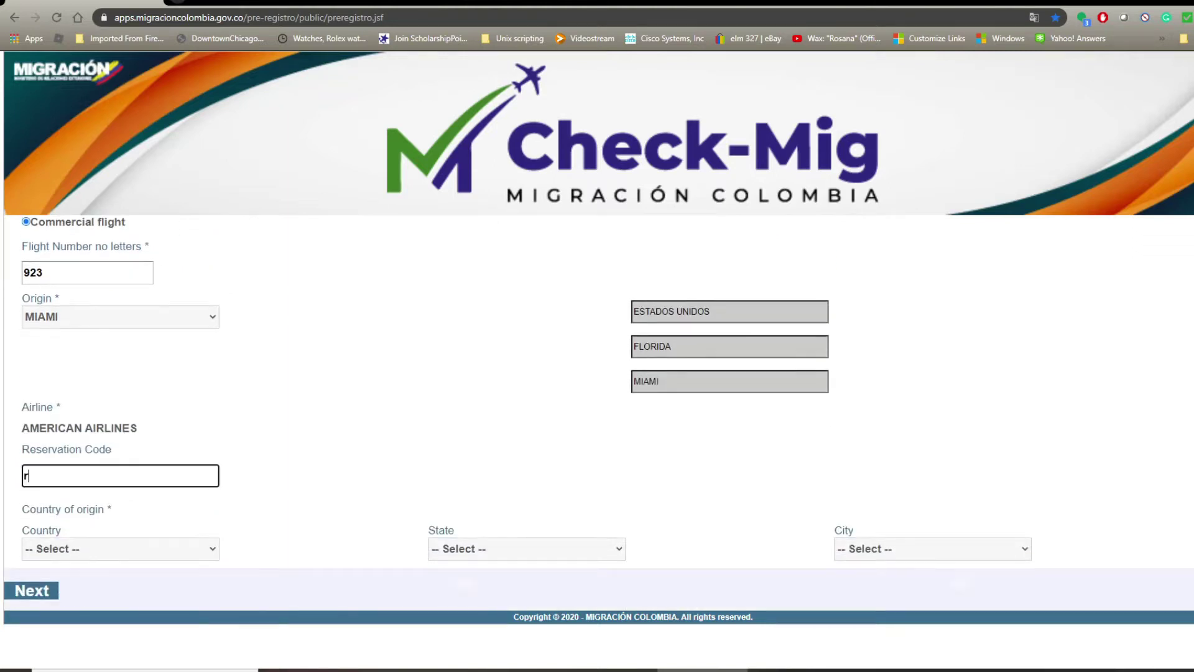
key("BackSpace")
key("Tab")
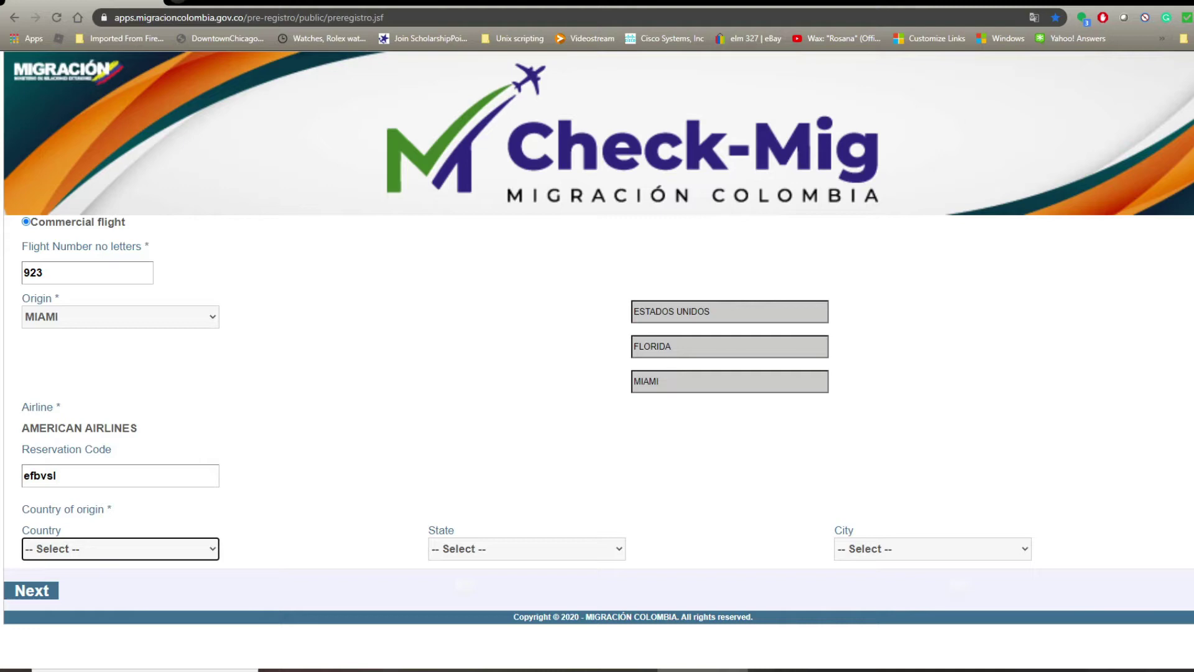
Set origin to ESTADOS UNIDOS, IKKINOIS, CHICAGO and submit the trip details.
key("space")
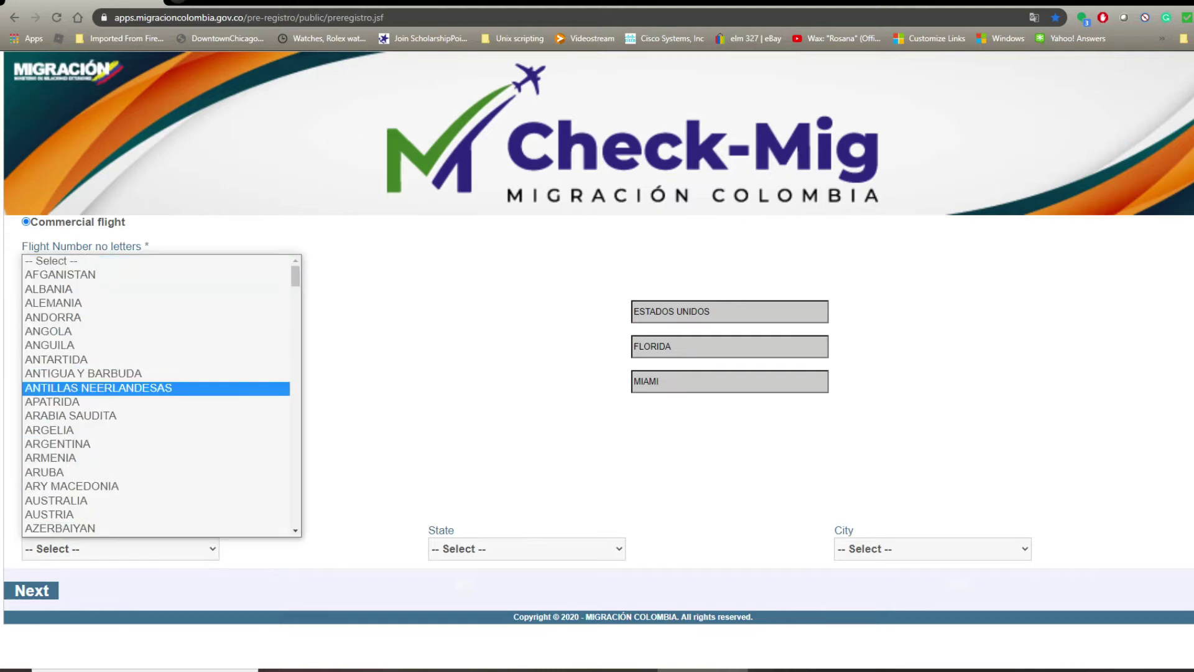
scroll(156, 391, "down", 6)
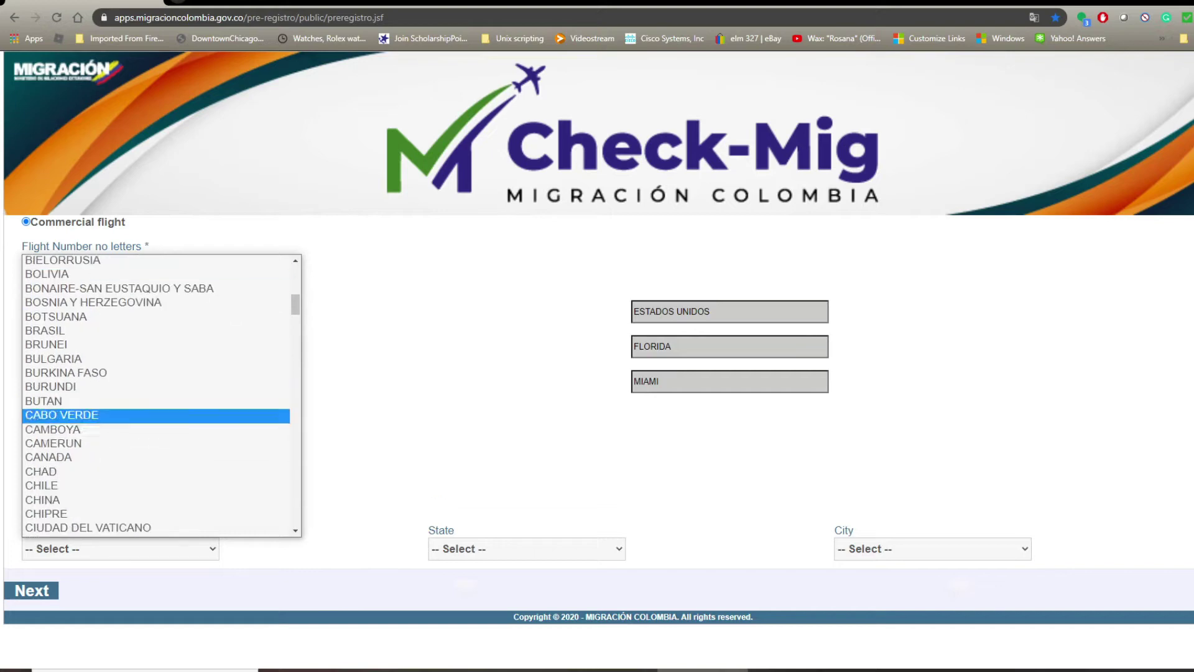
left_click(94, 400)
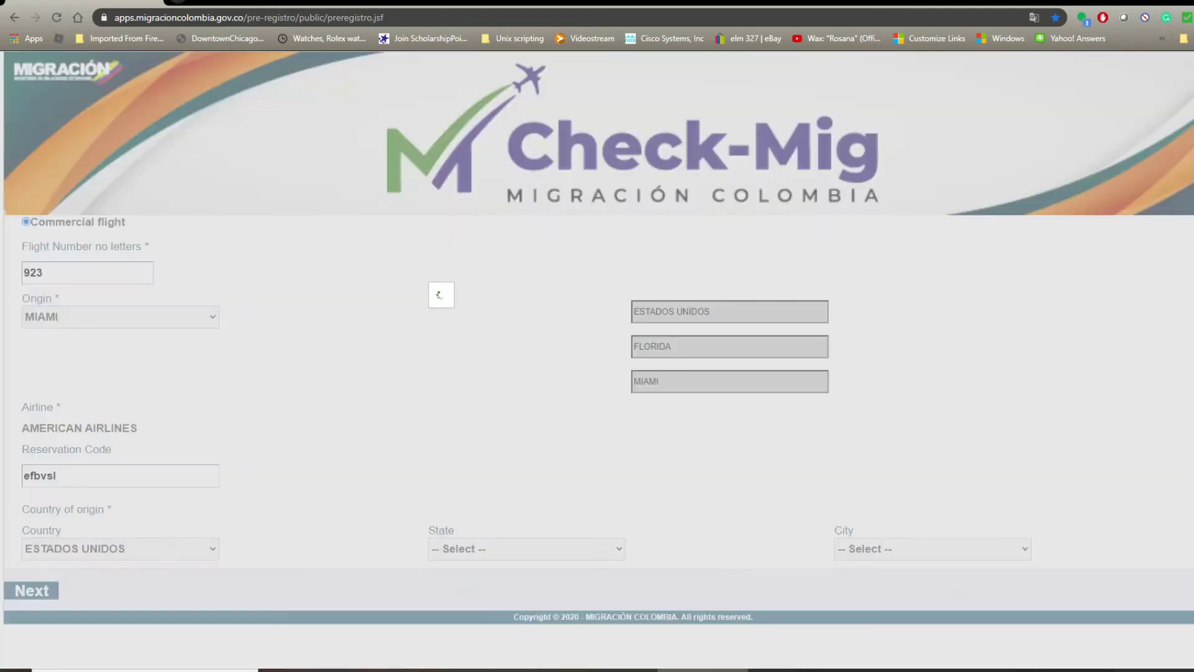
left_click(527, 548)
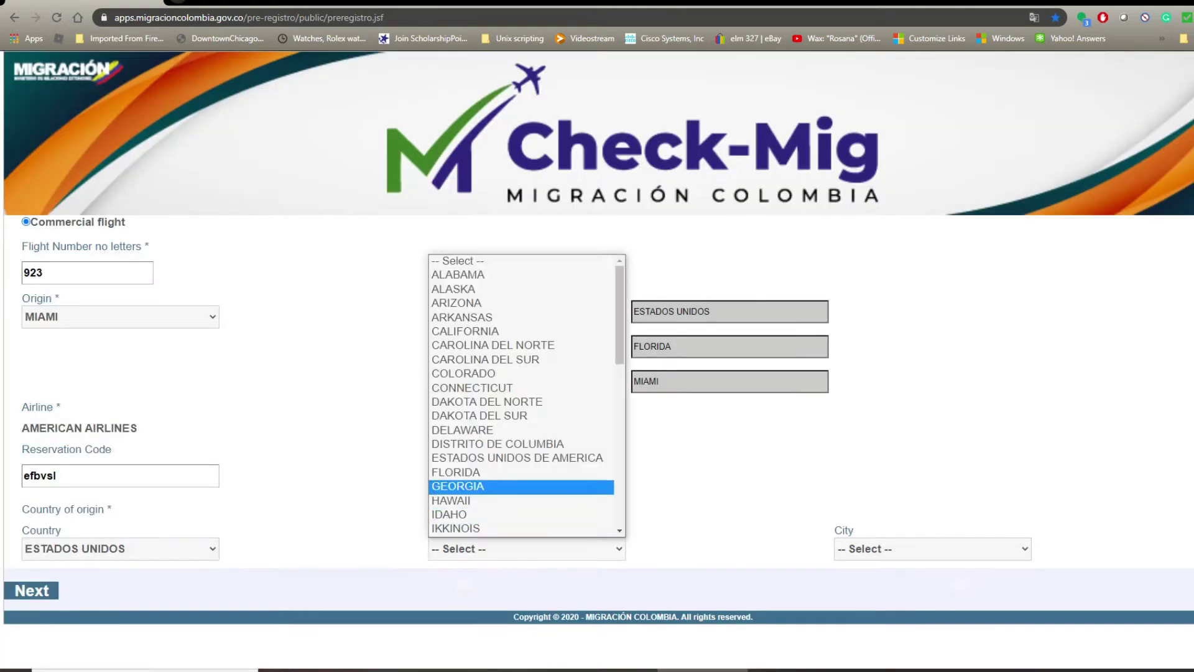
left_click(455, 528)
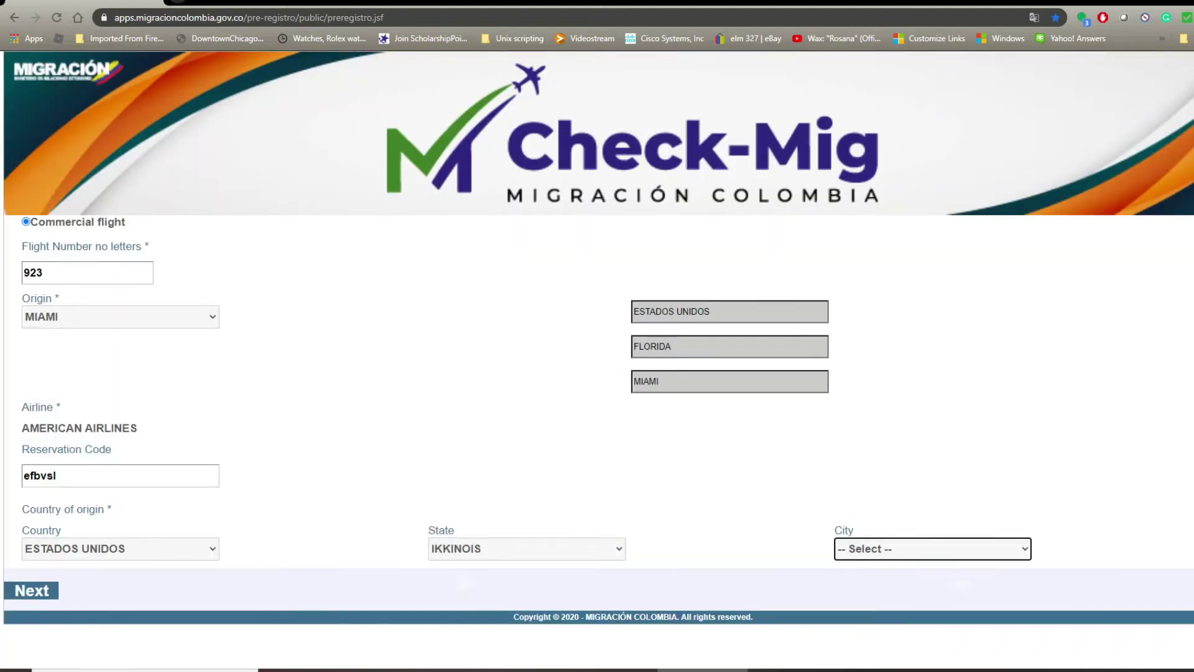
left_click(932, 548)
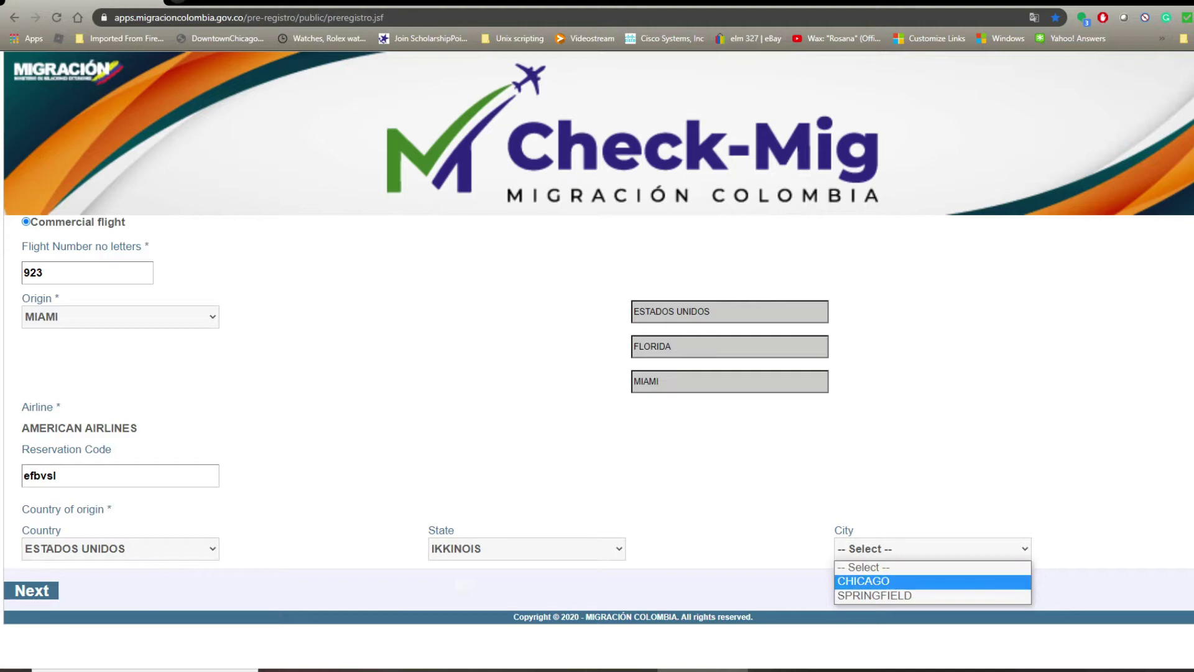
left_click(883, 581)
left_click_drag(883, 580, 814, 518)
left_click(31, 590)
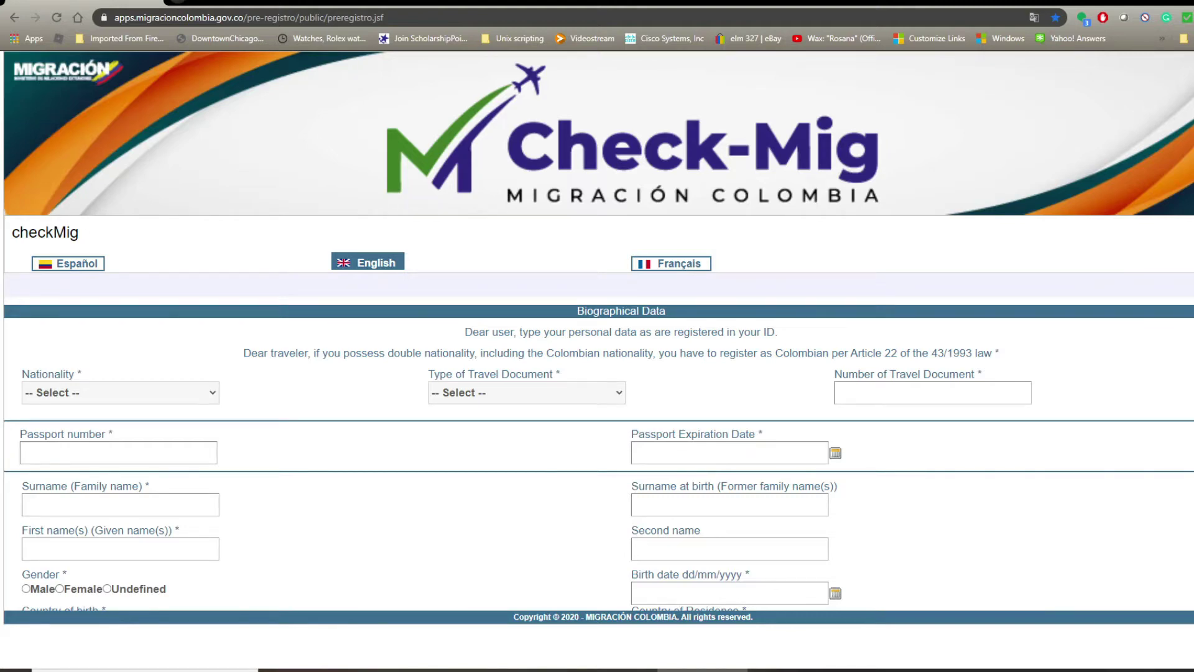
Set nationality to ESTADOS UNIDOS and travel document type to PASSPORT.
left_click(120, 392)
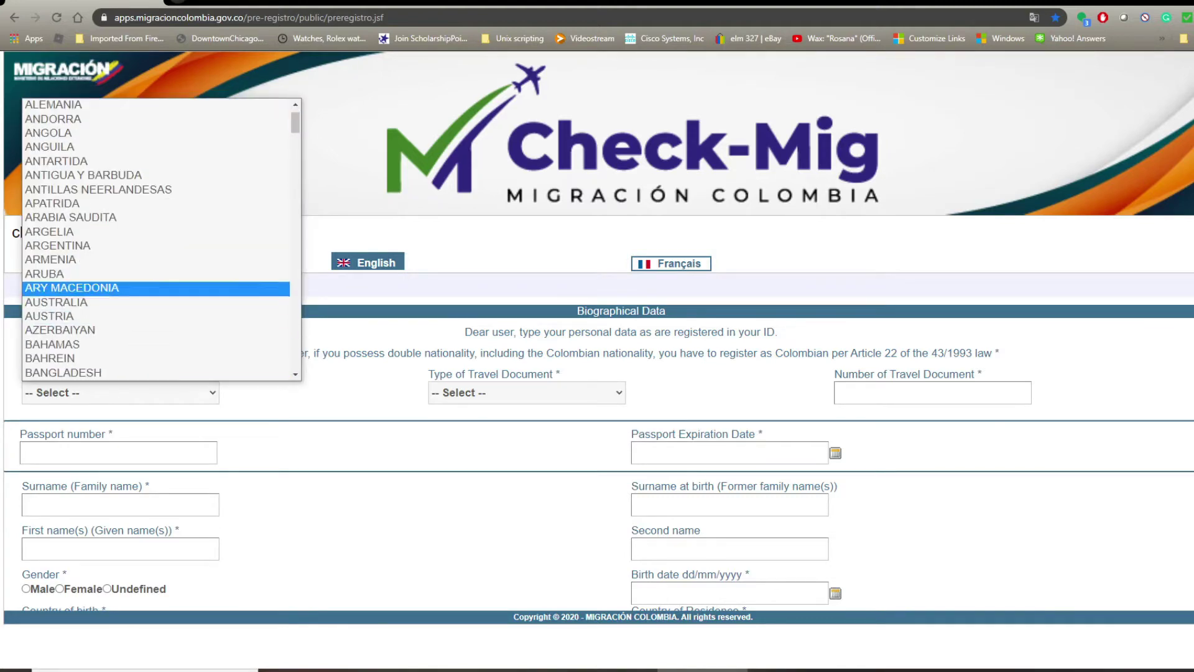
scroll(155, 284, "down", 7)
scroll(156, 283, "down", 10)
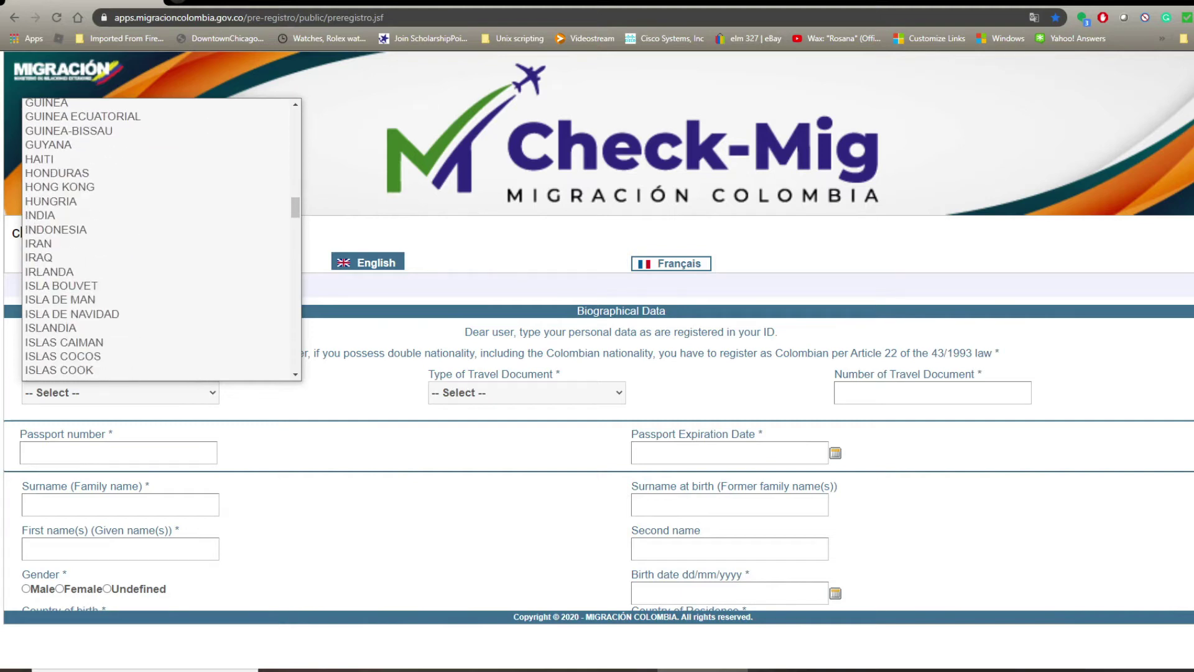
scroll(156, 243, "up", 9)
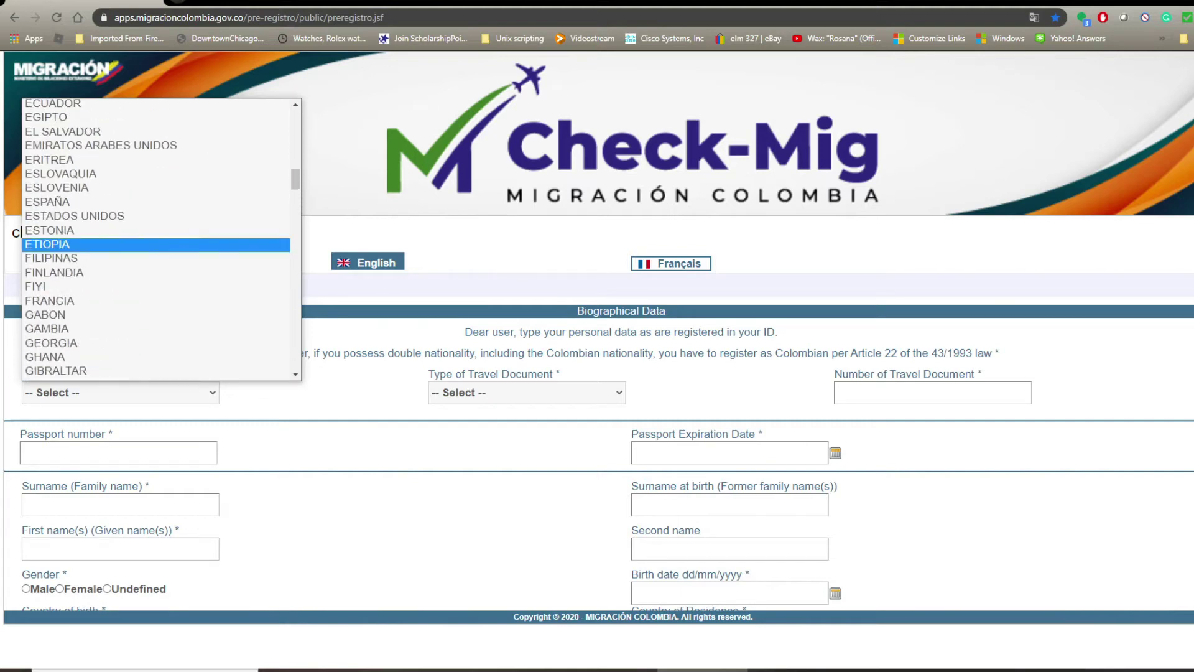
left_click(156, 215)
left_click(527, 392)
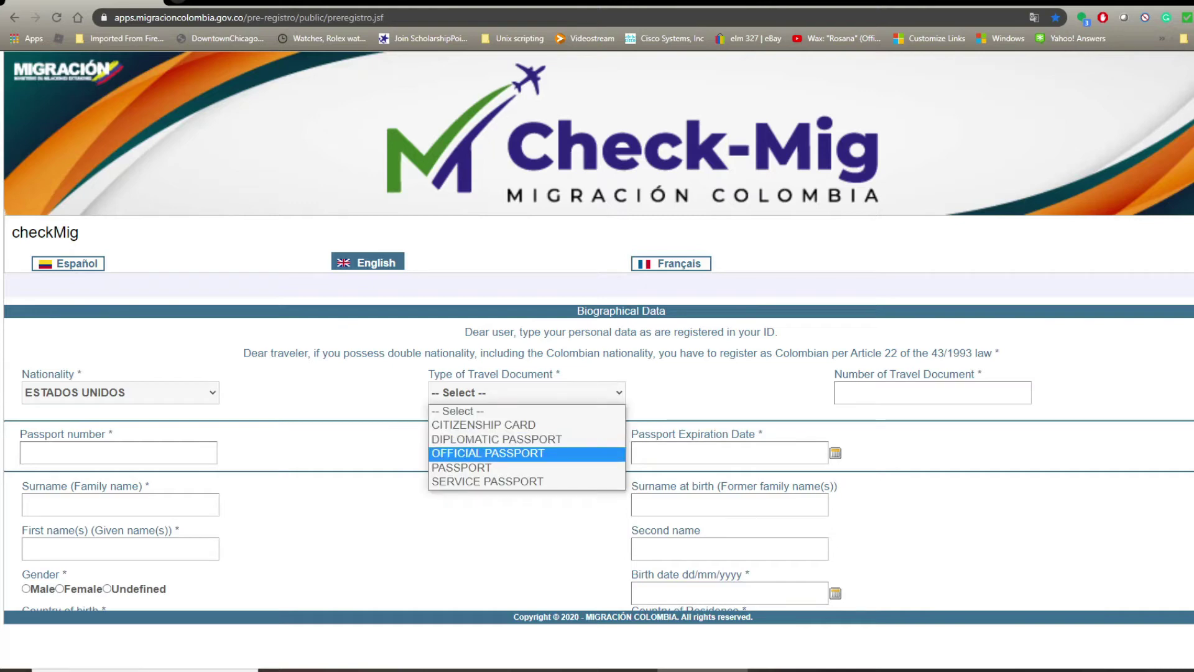
left_click(485, 468)
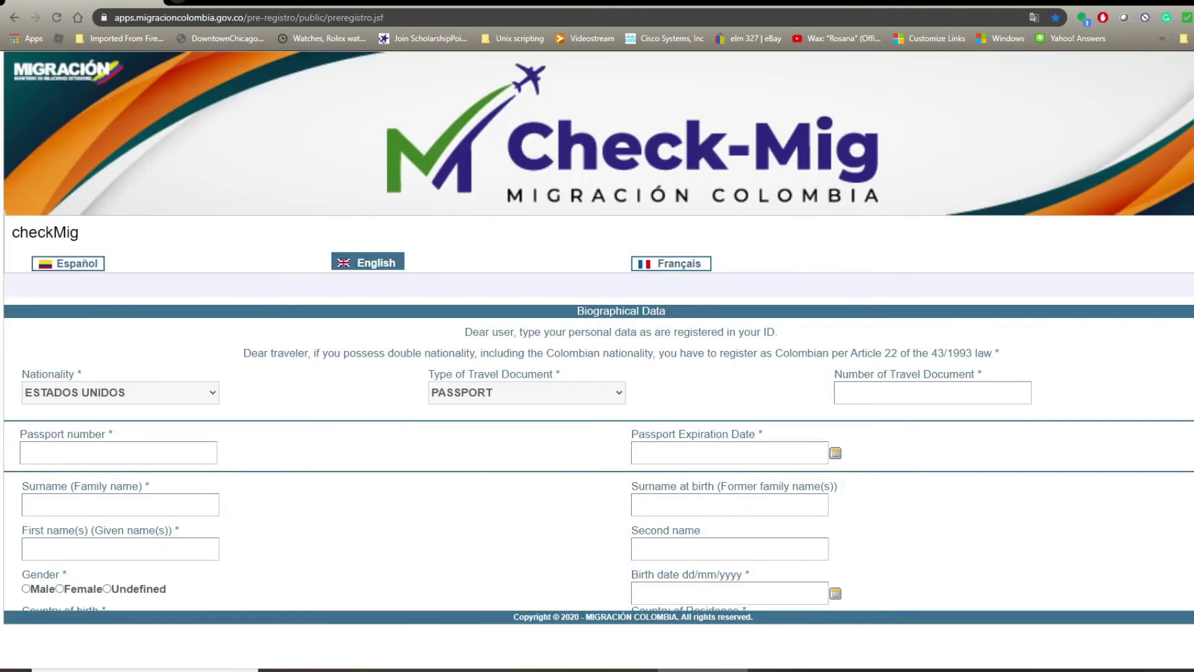
Enter the passport number and set its expiration date to 24/02/2030.
left_click(932, 393)
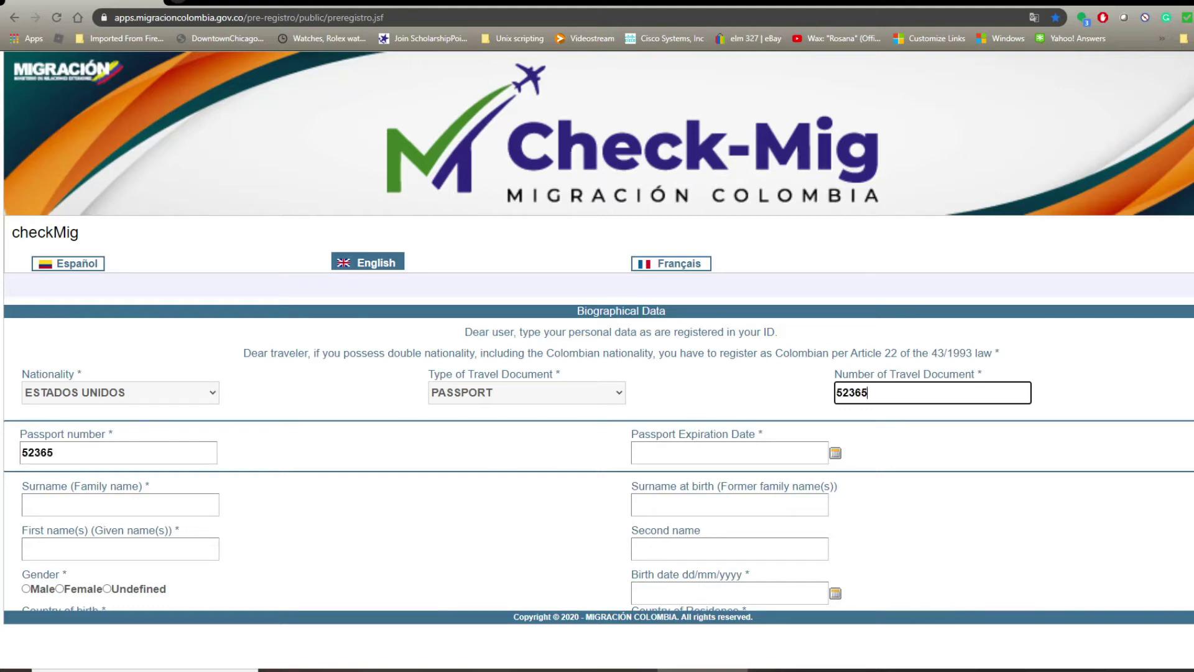
key("Tab")
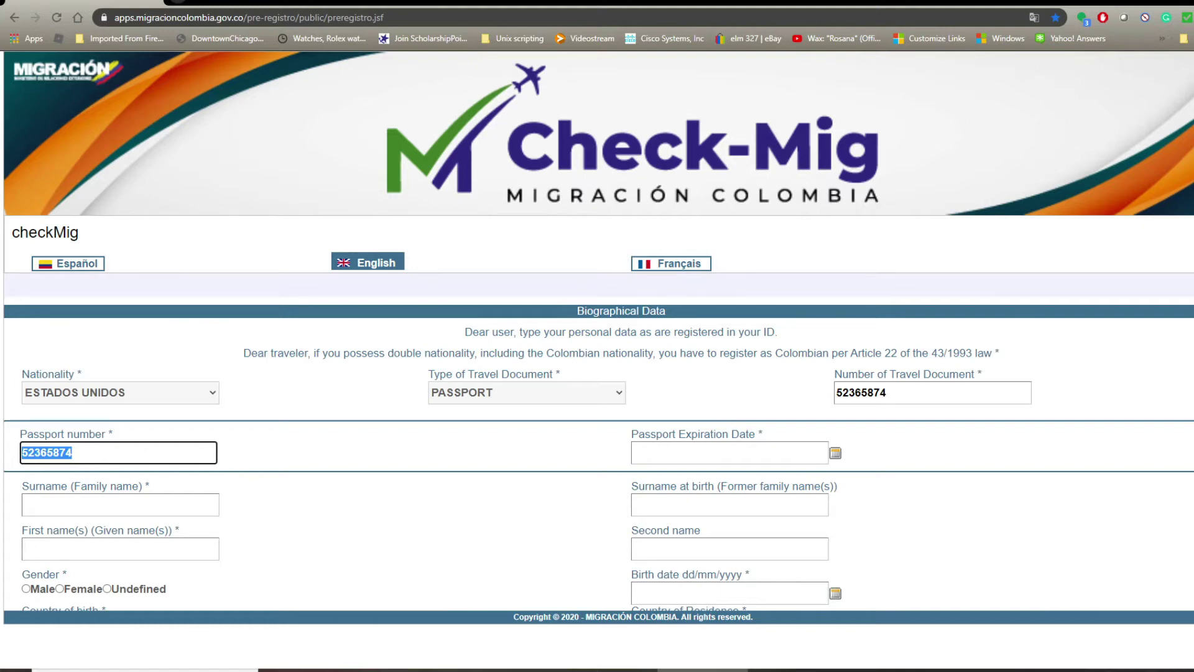
left_click(835, 453)
left_click(715, 472)
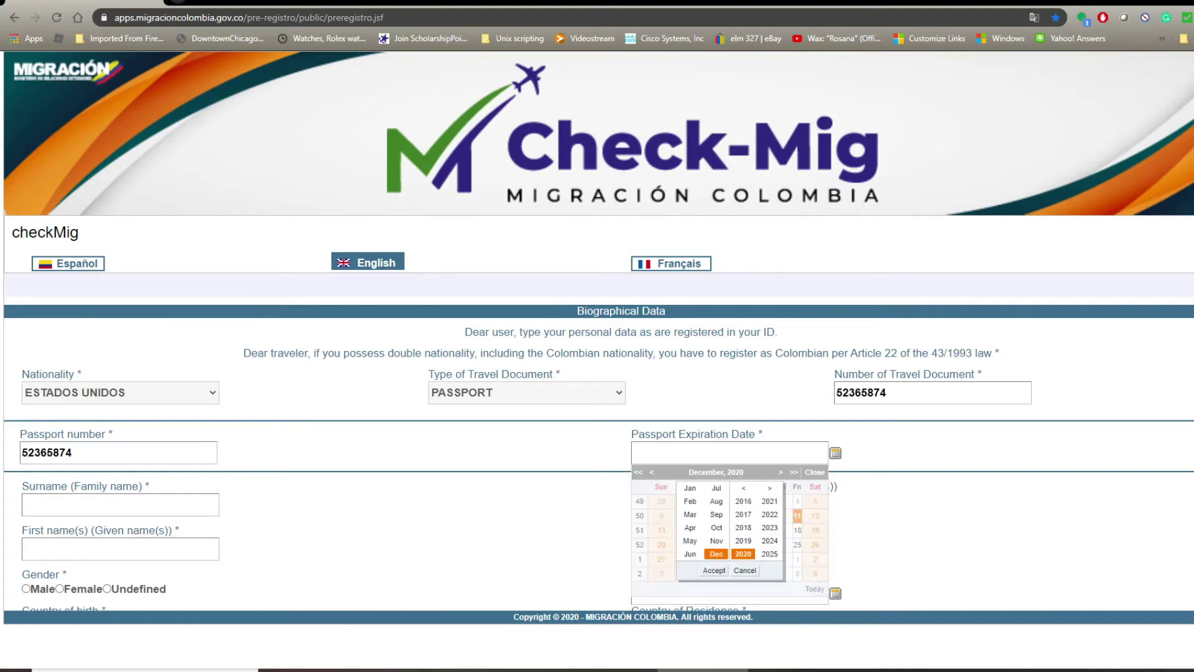
left_click(769, 488)
left_click(743, 553)
left_click(689, 501)
left_click(713, 570)
left_click(661, 558)
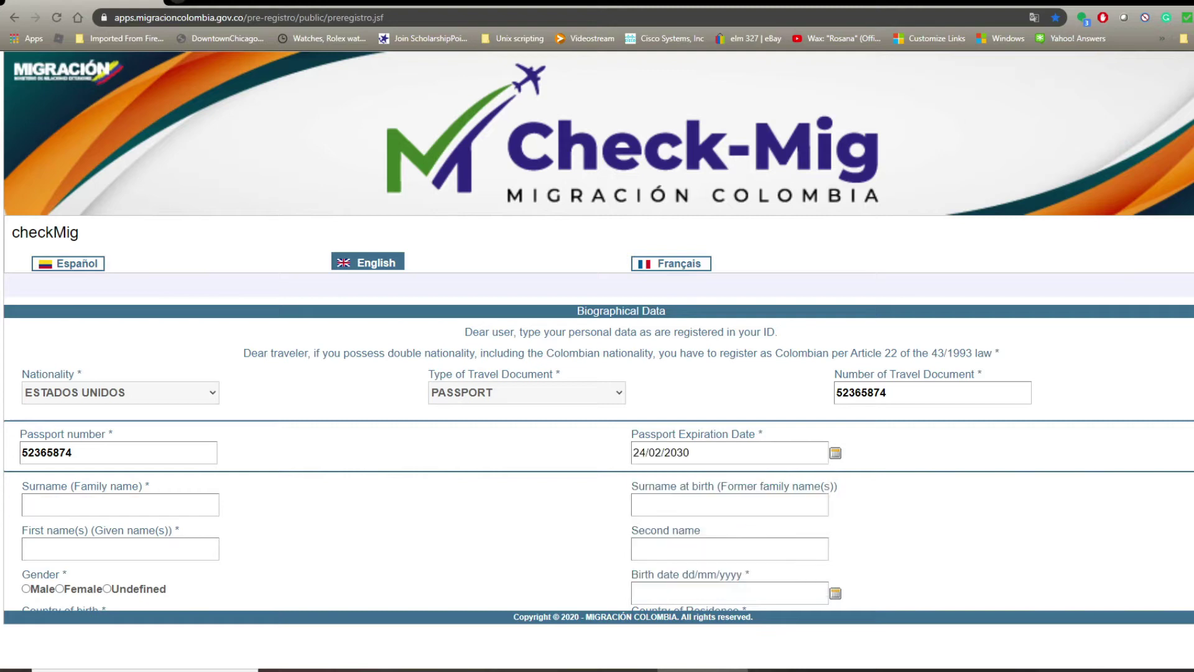
Fill in the traveler's surname and first name.
key("Tab")
key("Tab")
key("Tab")
key("Tab")
key("Tab")
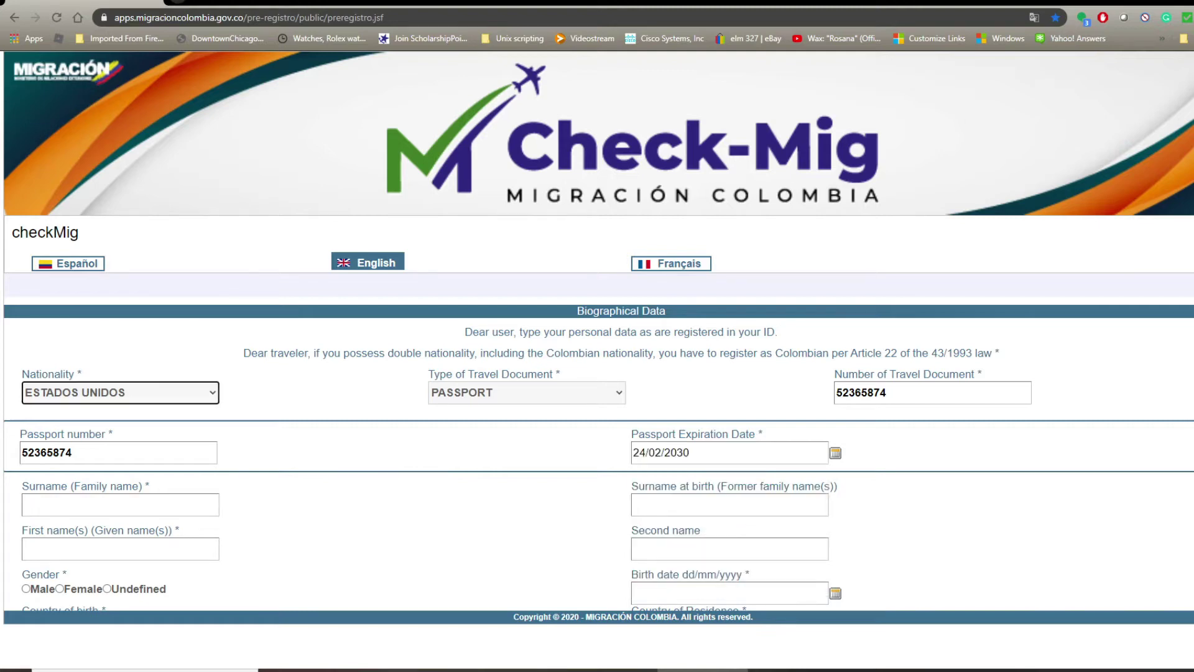
key("Tab")
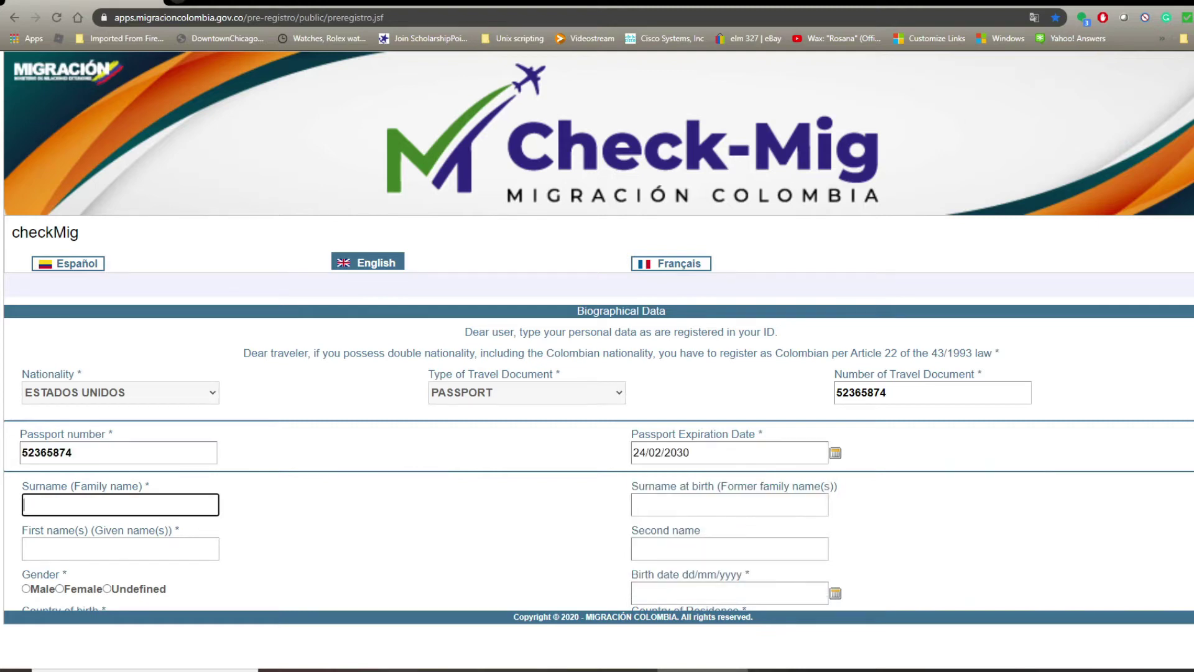
key("Tab")
key("Tab")
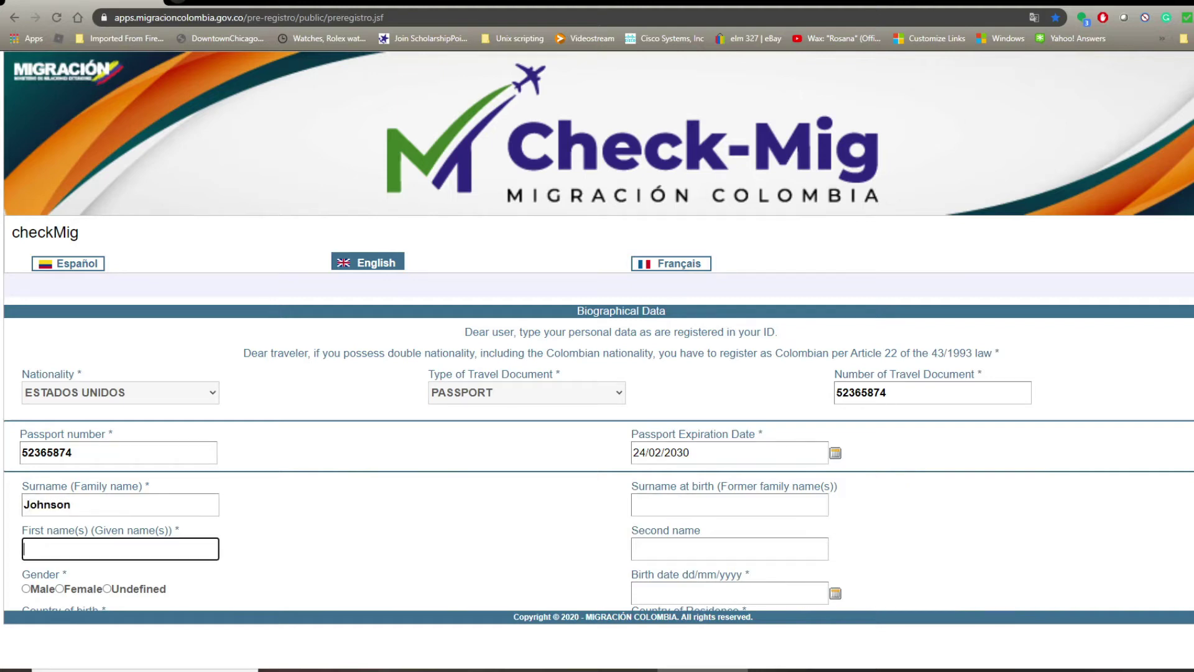
key("Tab")
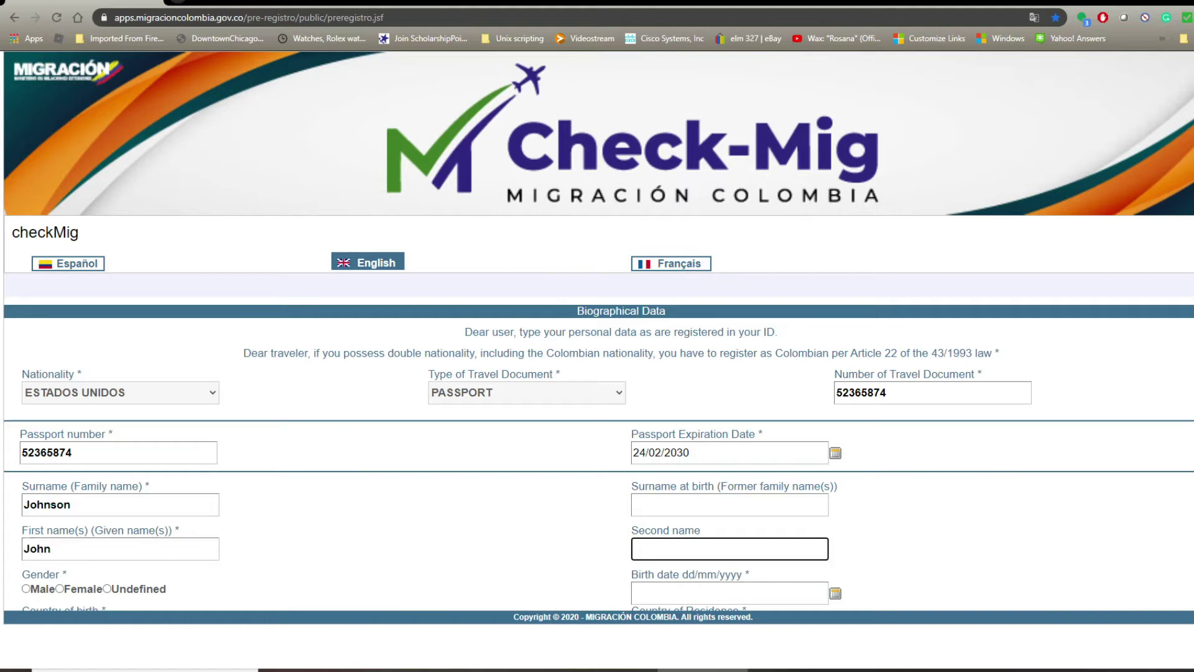
key("Tab")
scroll(597, 410, "down", 2)
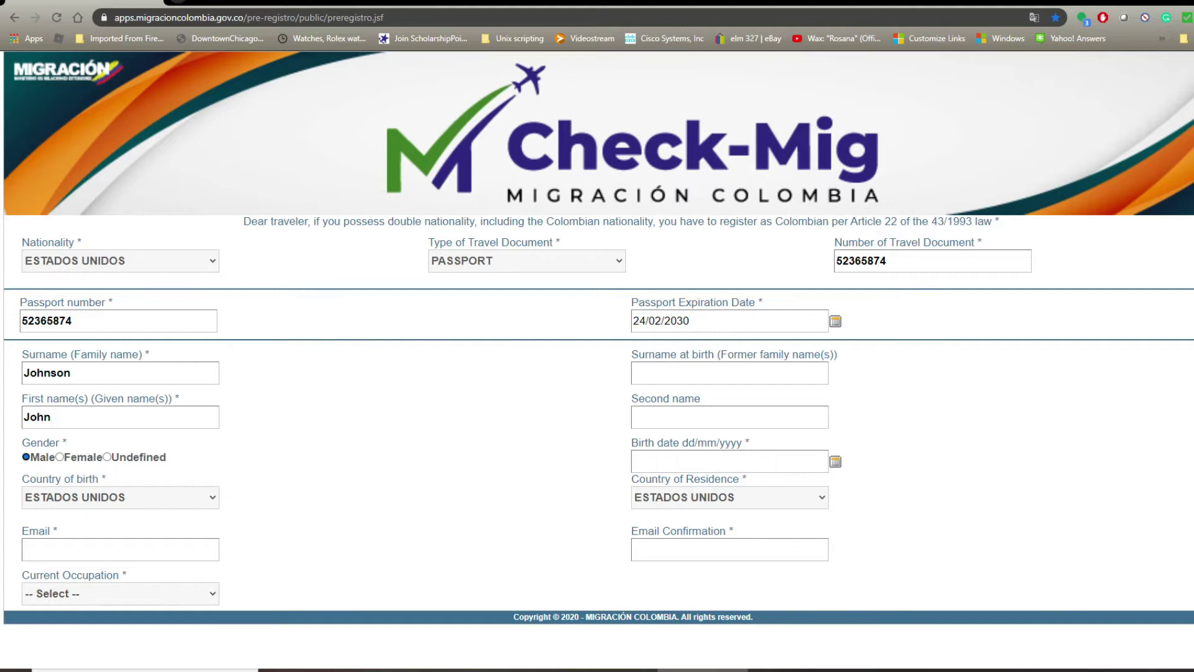
Pick September 1981 and day 14 in the birth date calendar.
left_click(729, 462)
left_click(835, 462)
left_click(835, 462)
left_click(716, 480)
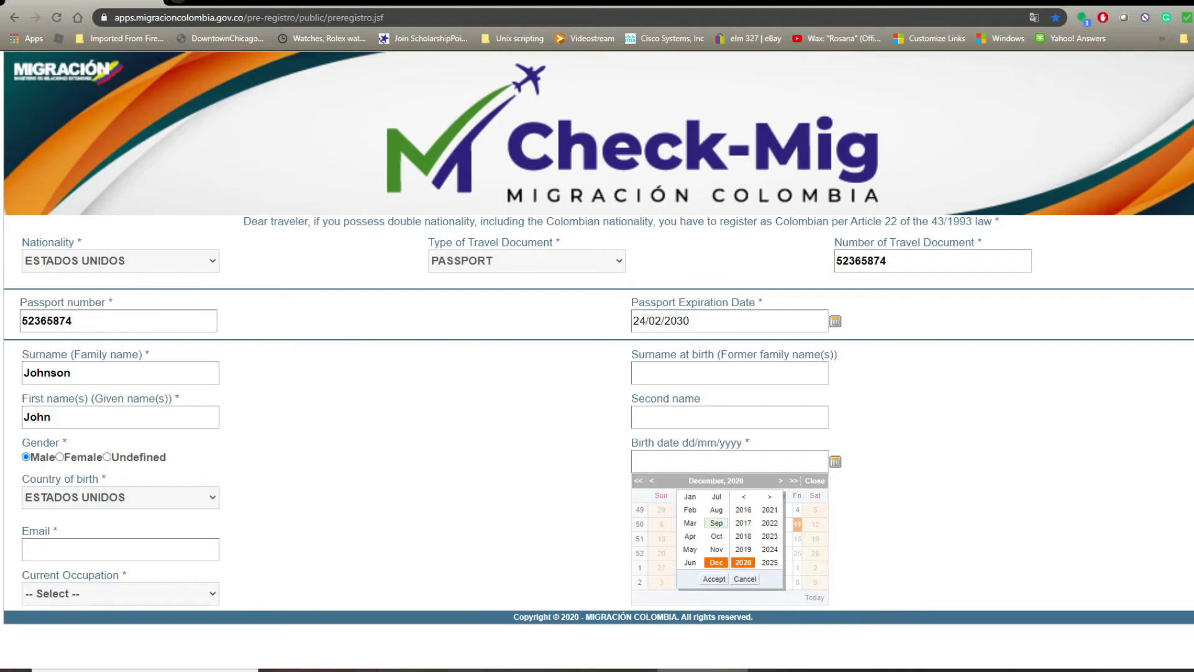
left_click(717, 523)
left_click(743, 496)
left_click(743, 496)
left_click(743, 496)
left_click(743, 496)
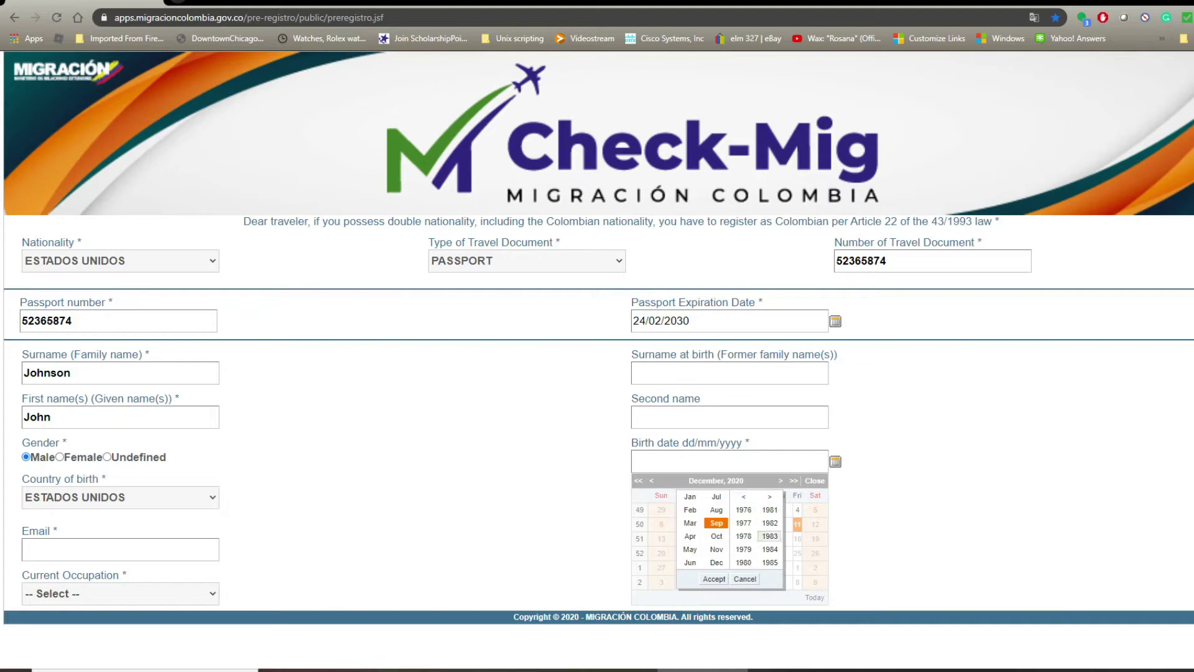
left_click(769, 509)
left_click(714, 578)
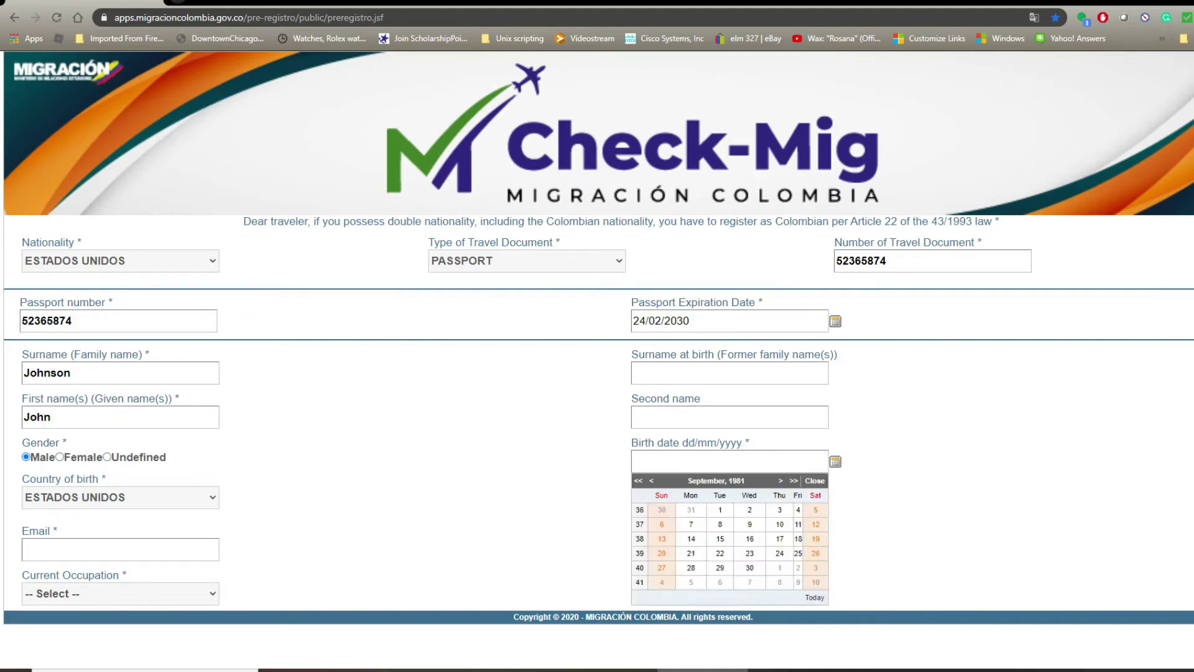
left_click(691, 538)
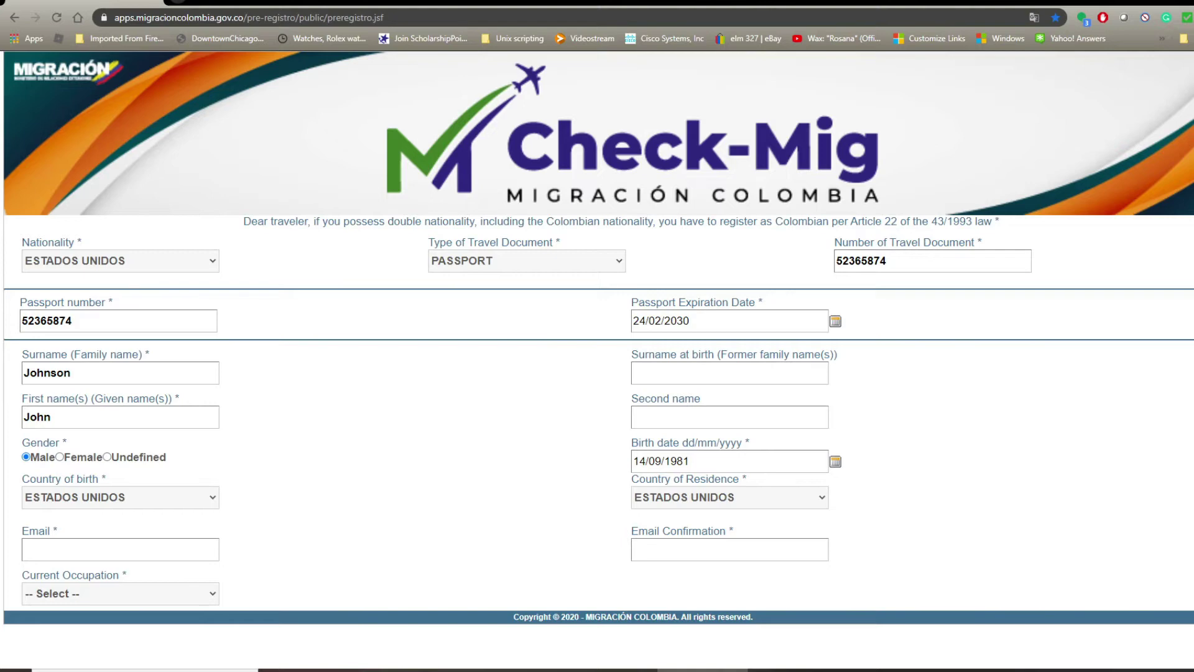
Enter the traveler's e-mail address in both Email and Email Confirmation fields.
scroll(597, 410, "up", 2)
scroll(597, 411, "down", 5)
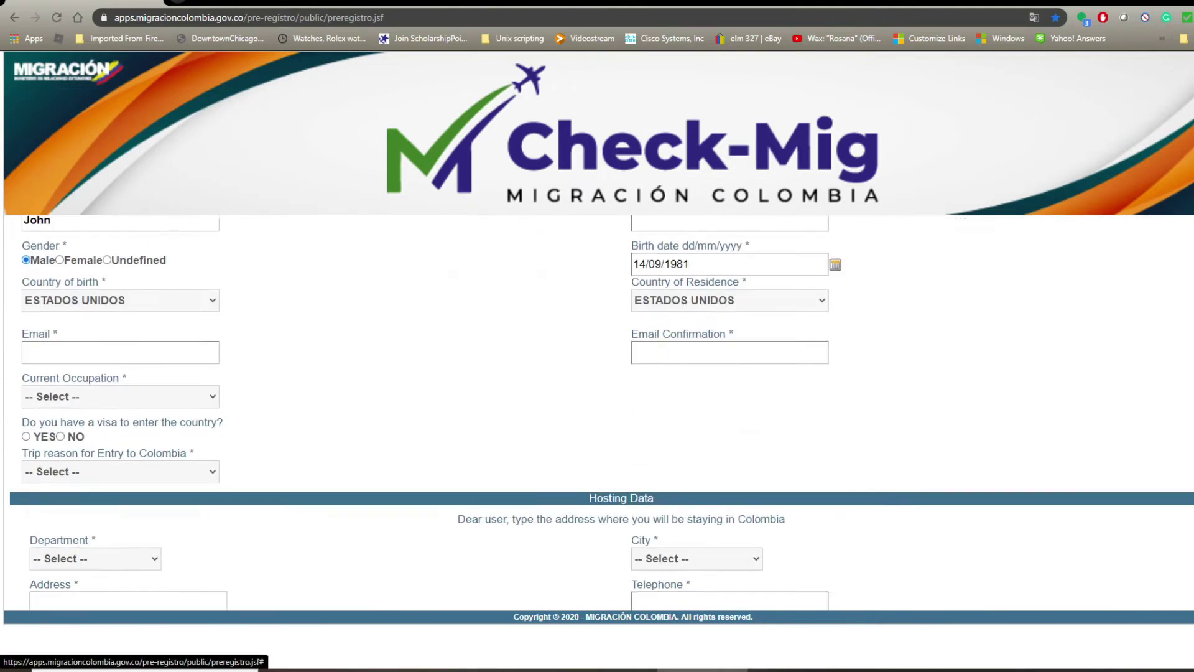
scroll(597, 410, "up", 2)
key("Tab")
key("Tab")
key("Tab")
key("Tab")
key("Tab")
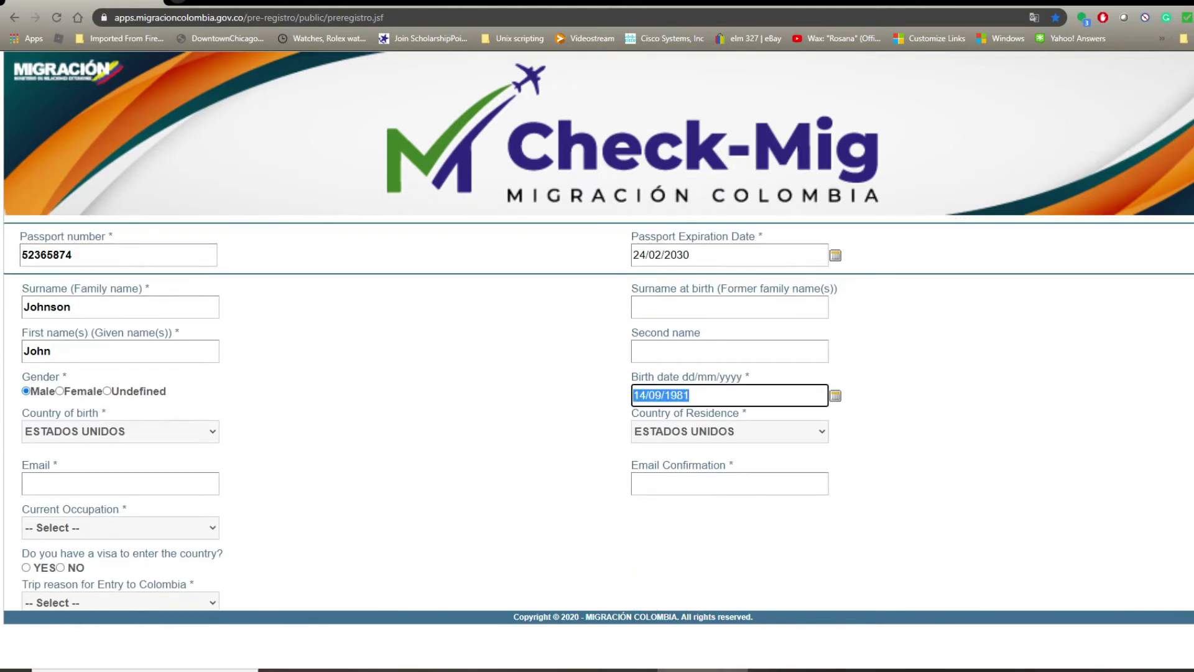
key("Tab")
key("Tab")
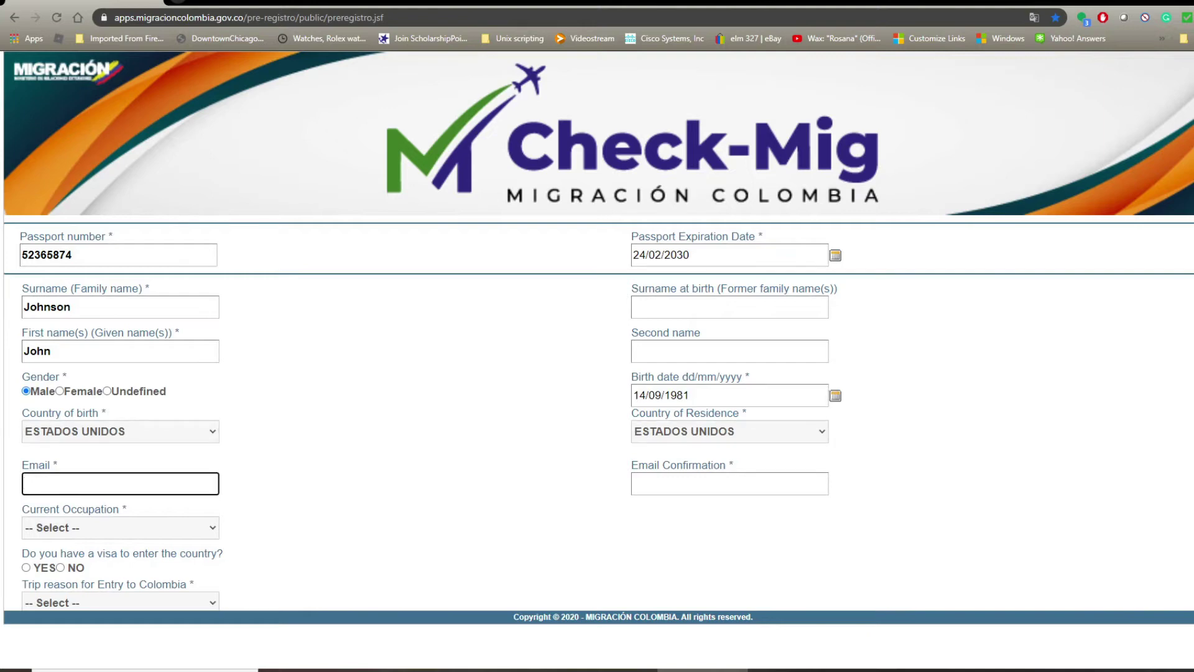
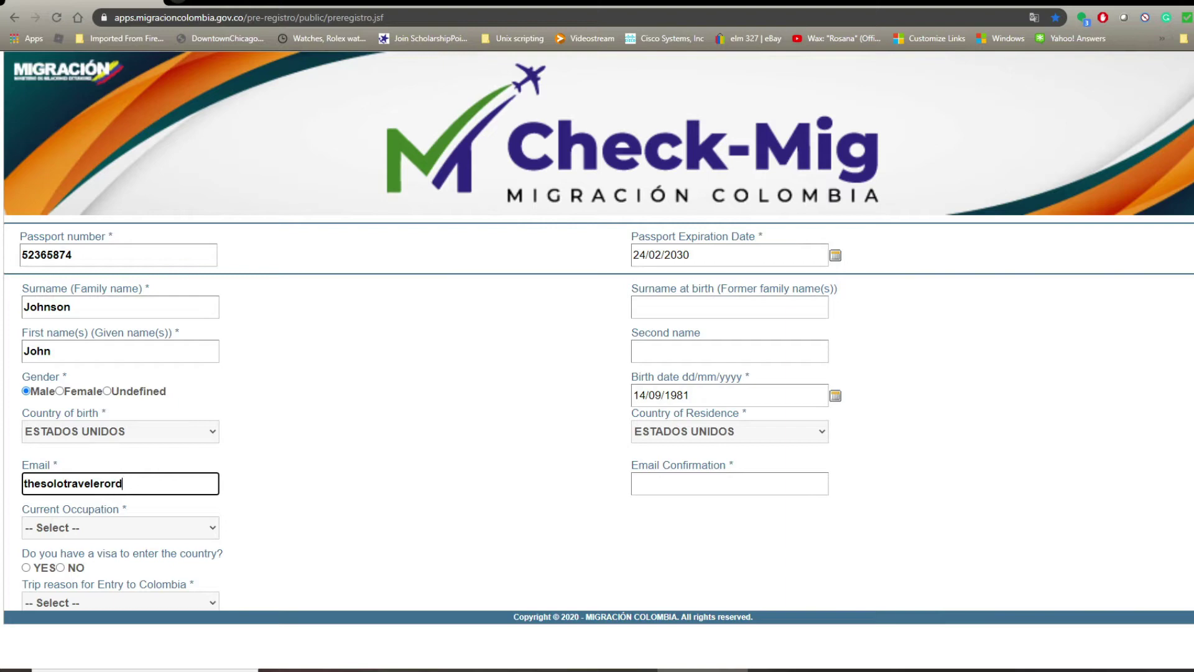
key("Tab")
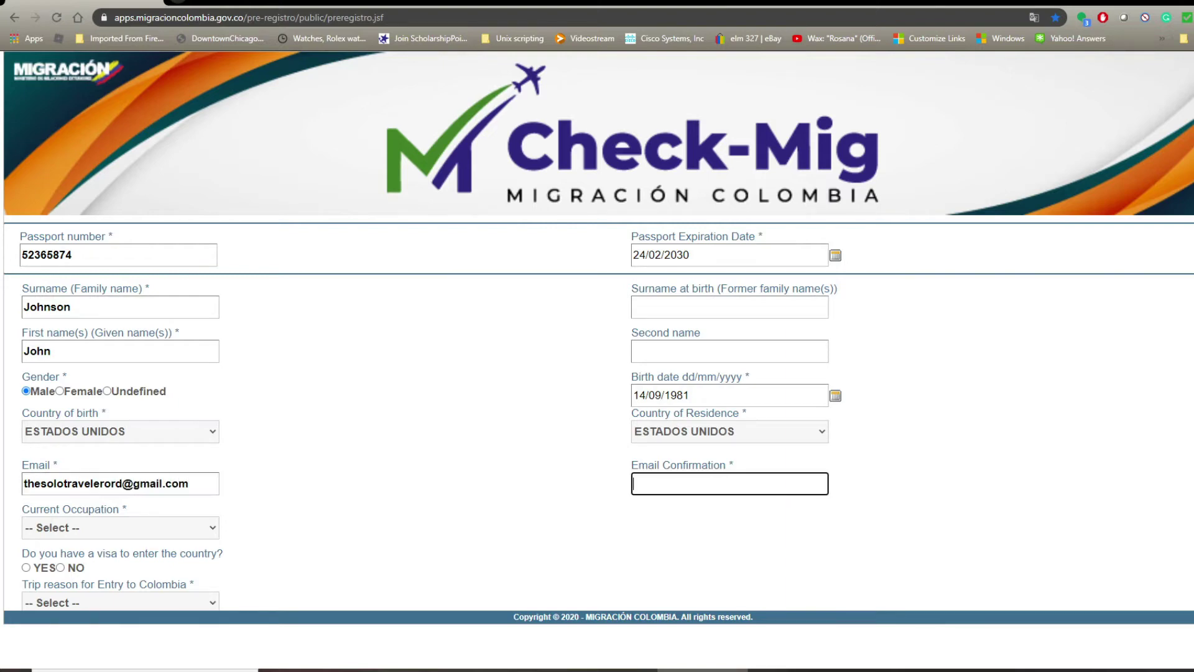
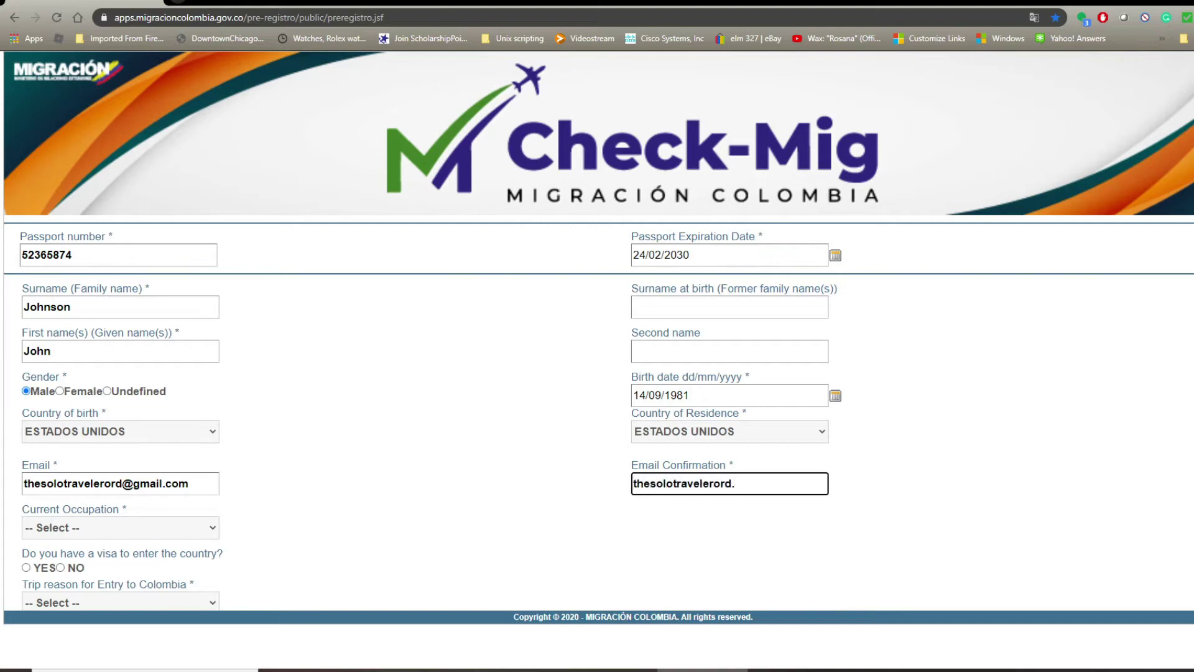
key("Tab")
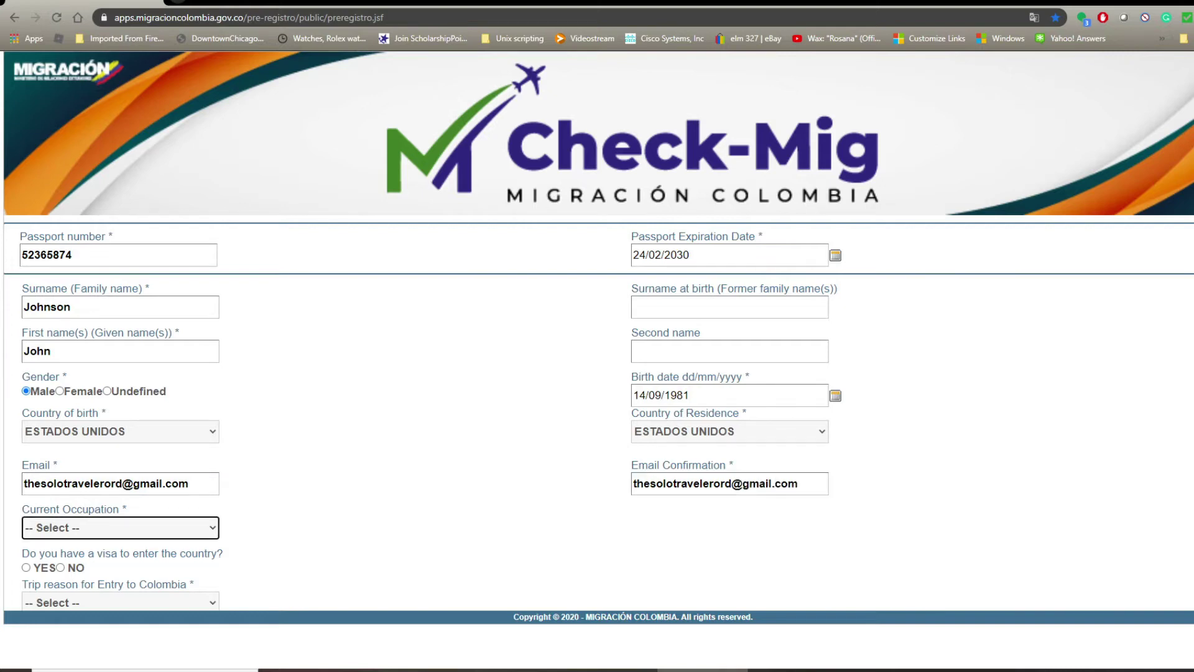
Set Current Occupation to TELECOMMUNICATIONS ENGINEER.
left_click(121, 527)
scroll(186, 434, "down", 20)
scroll(187, 413, "down", 20)
scroll(186, 411, "down", 5)
scroll(187, 373, "up", 10)
scroll(187, 392, "down", 20)
scroll(186, 393, "down", 3)
scroll(187, 406, "up", 3)
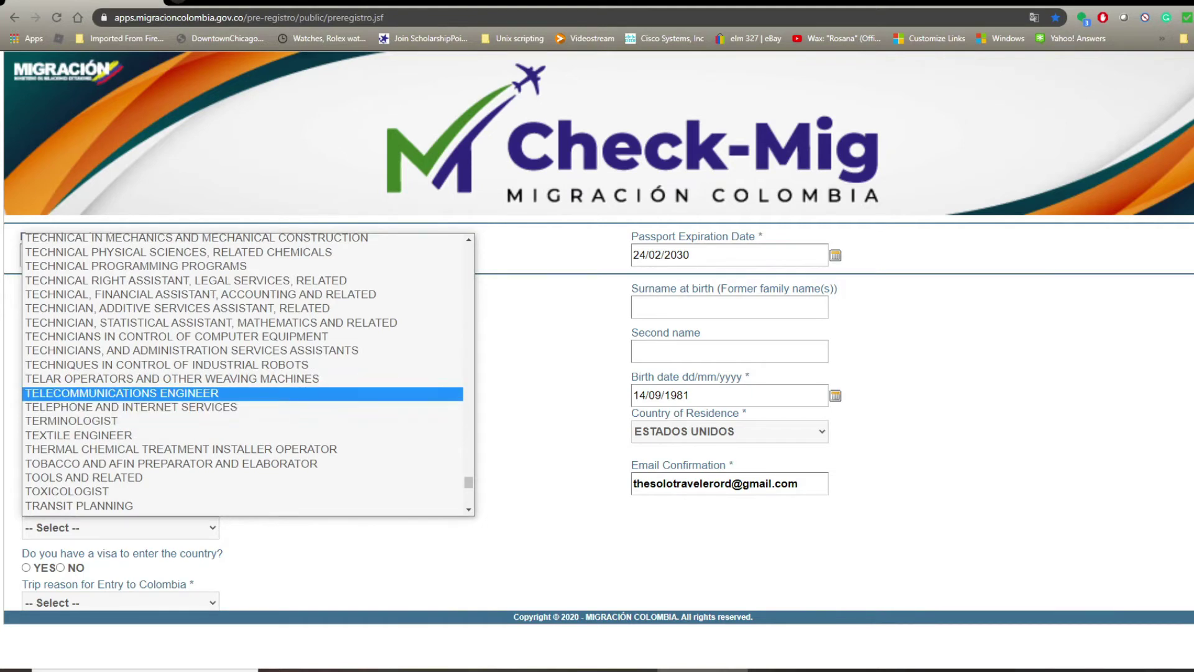
left_click(122, 393)
Answer YES to the visa question.
key("Tab")
scroll(597, 413, "down", 3)
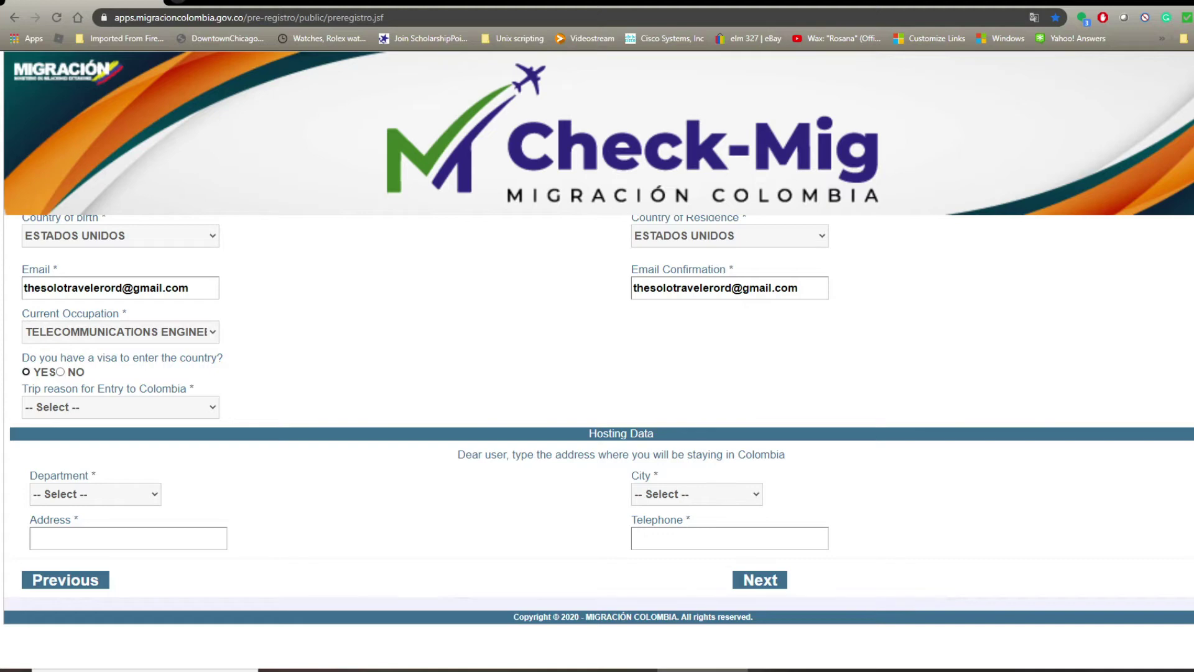
key("space")
Set the trip reason to VACATION / WORK.
left_click(121, 408)
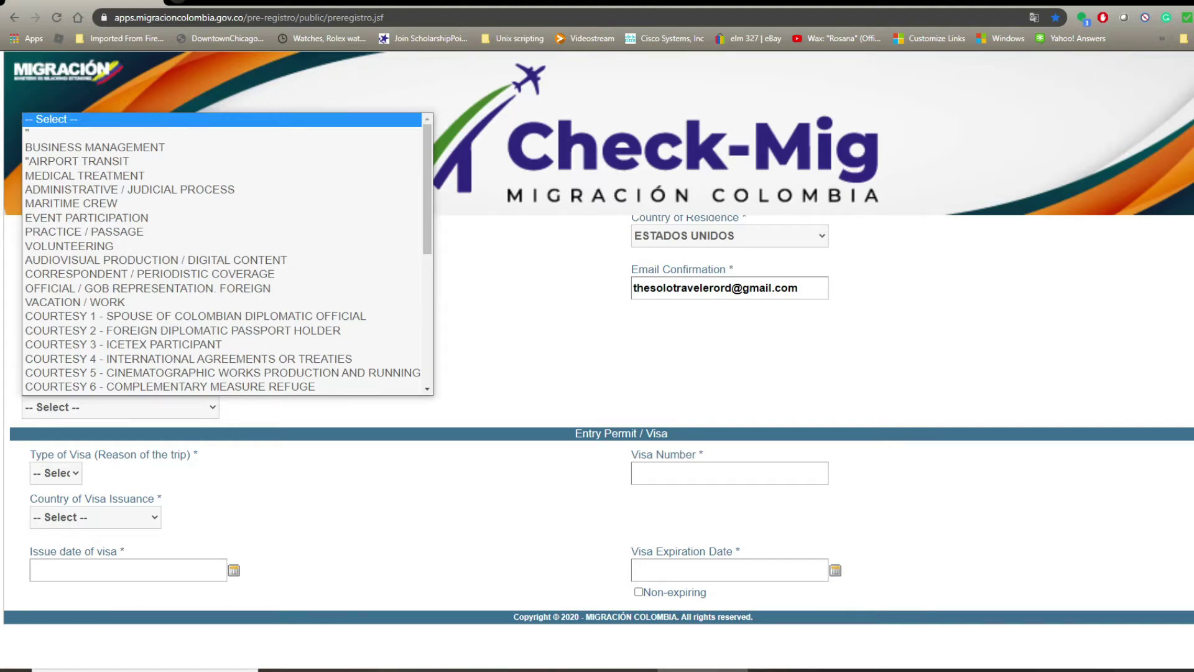
scroll(228, 255, "down", 4)
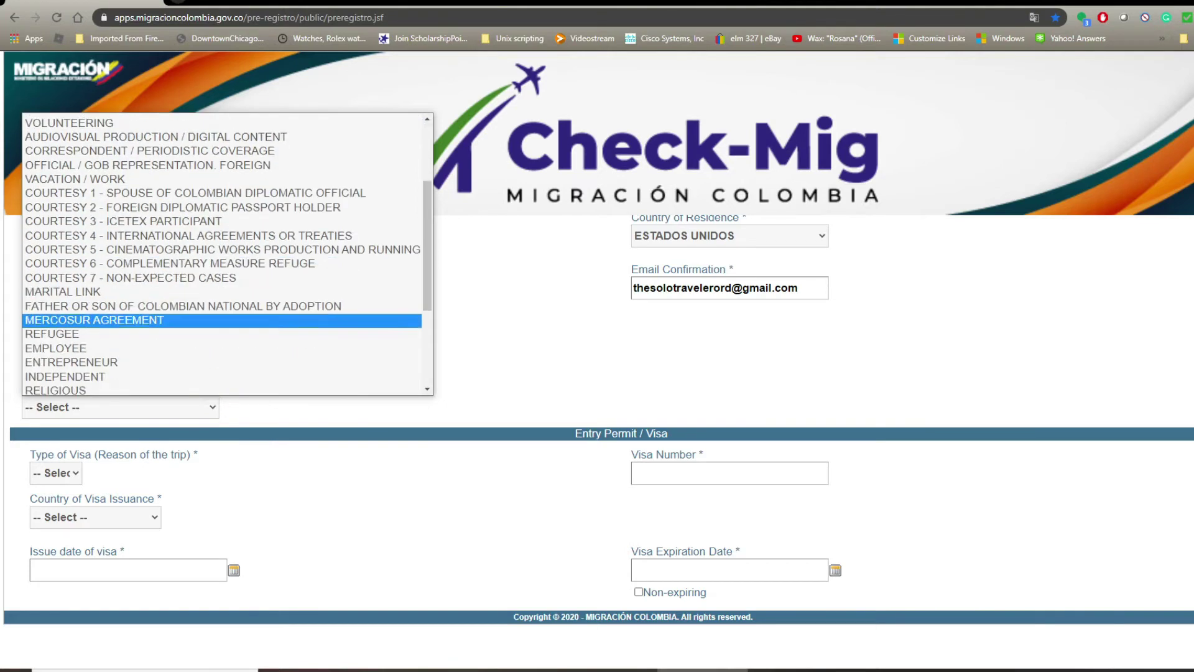
scroll(227, 255, "up", 5)
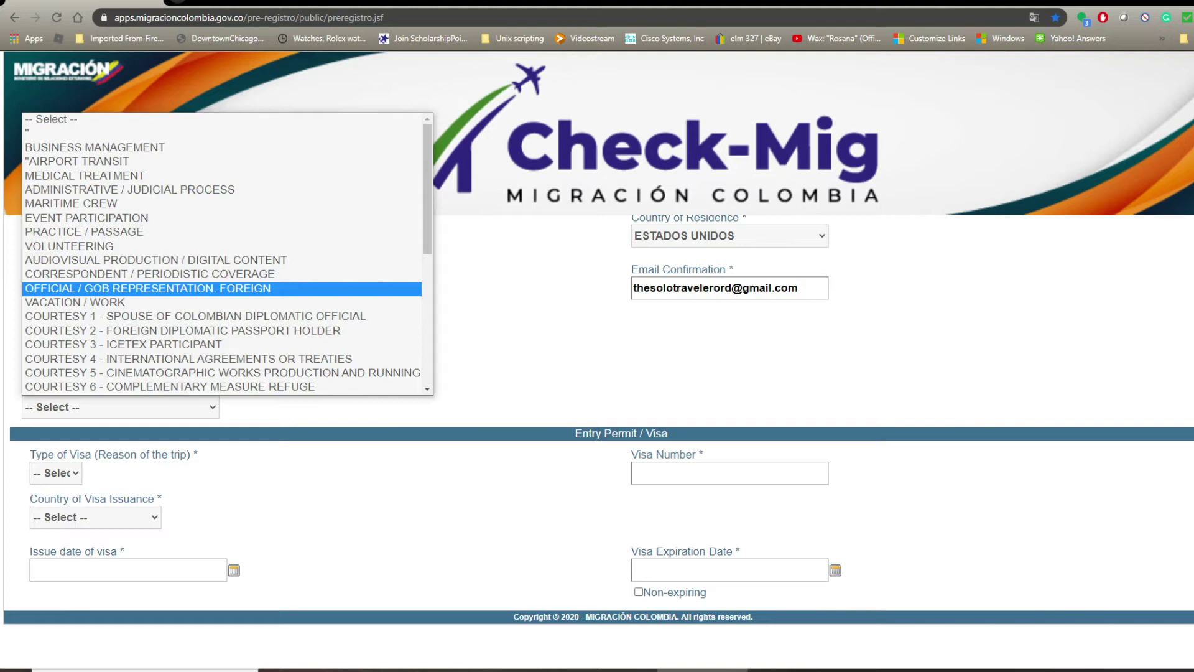
scroll(227, 293, "down", 3)
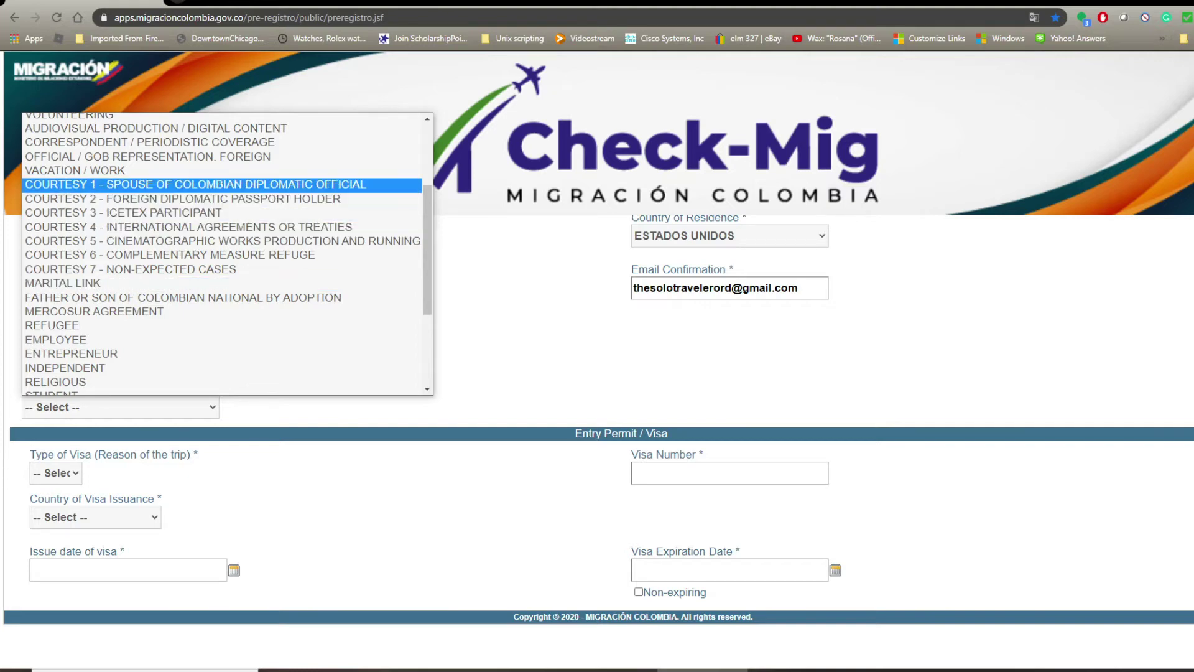
left_click(74, 169)
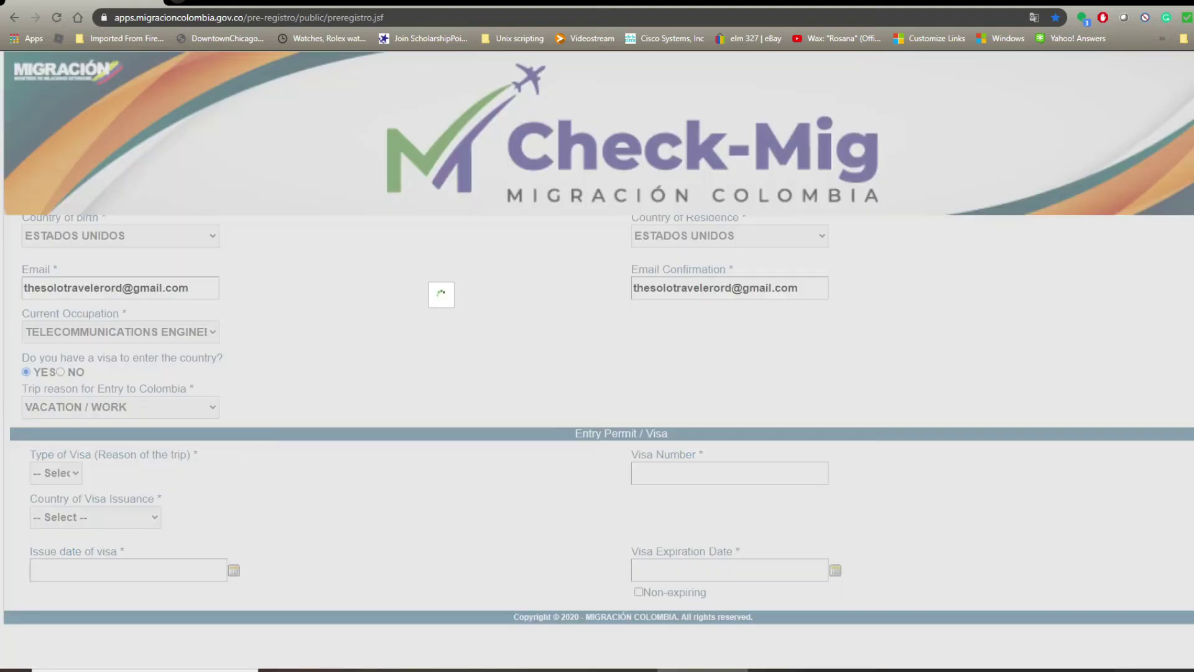
Change the trip reason to FATHER OR SON OF COLOMBIAN NATIONAL BY ADOPTION, keeping visa type M.
left_click(55, 473)
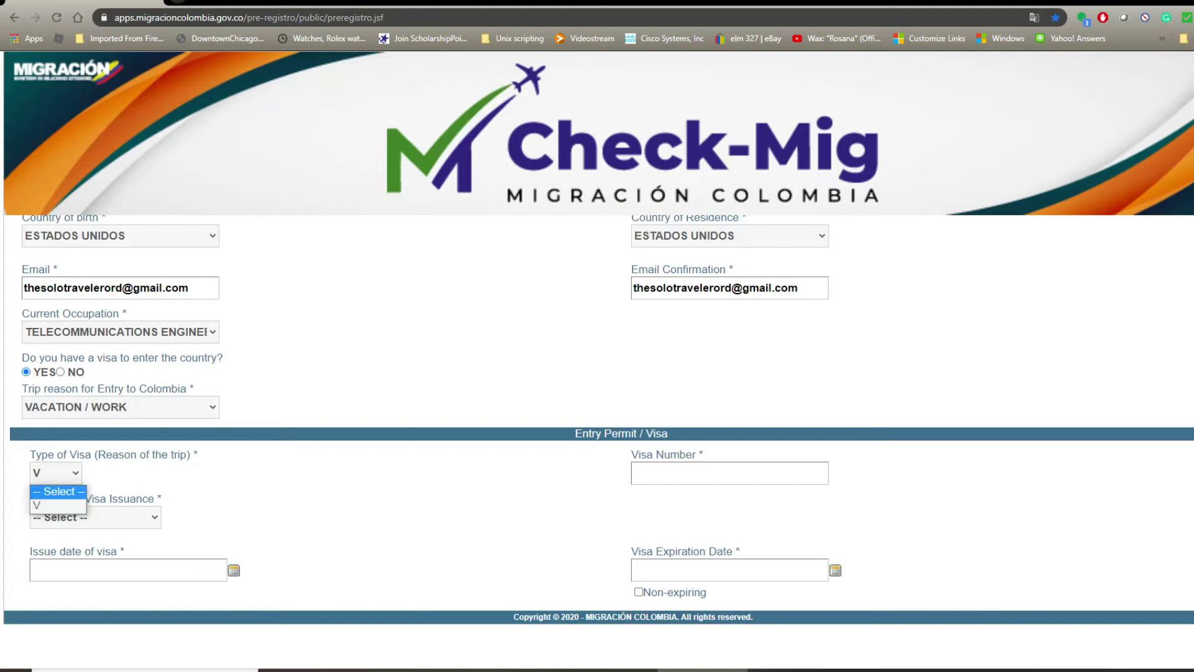
left_click(94, 406)
scroll(94, 341, "down", 3)
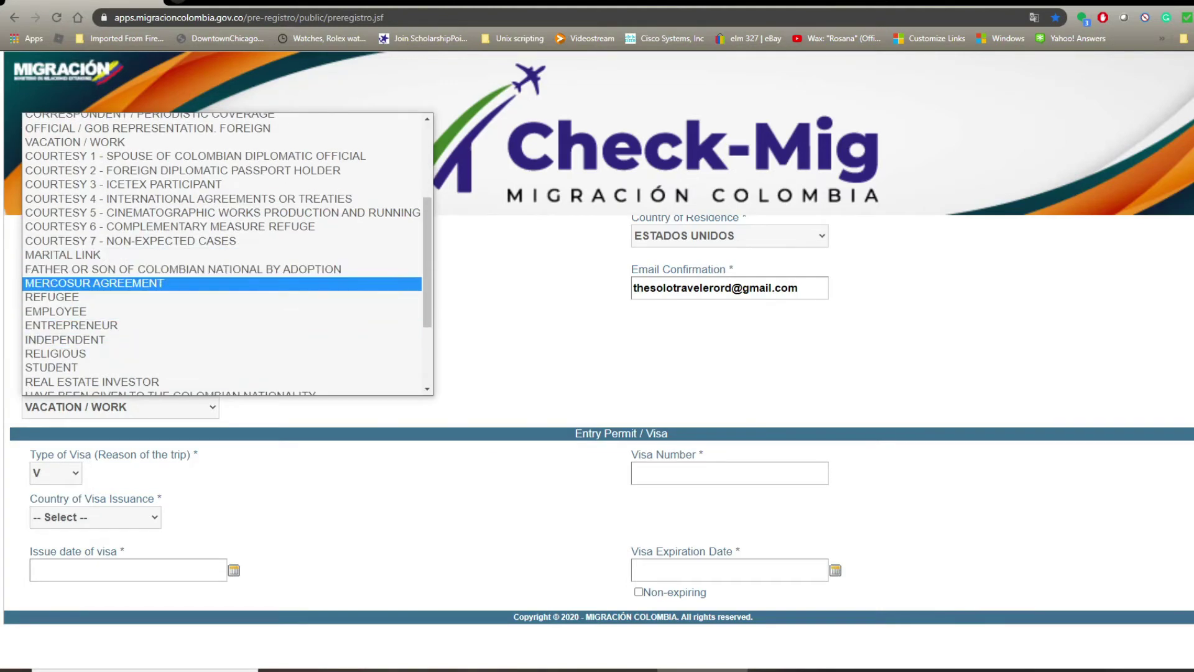
left_click(183, 268)
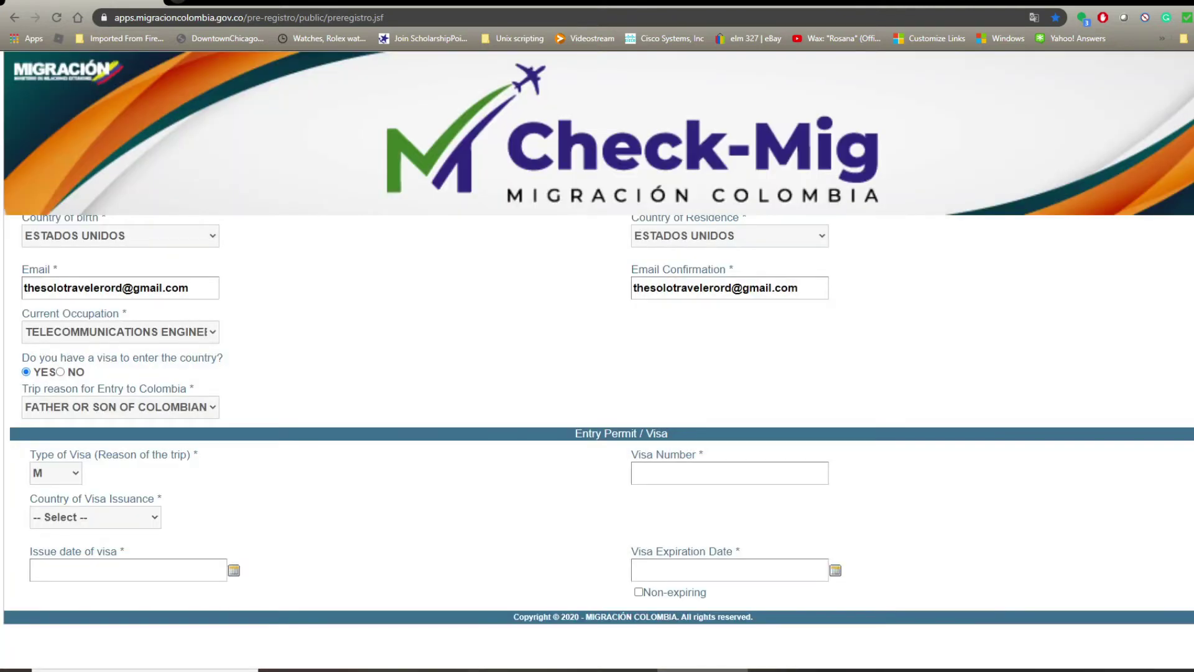
left_click(56, 473)
left_click(54, 505)
Answer NO to the visa question, keeping M as the trip code.
left_click(60, 372)
scroll(597, 413, "down", 1)
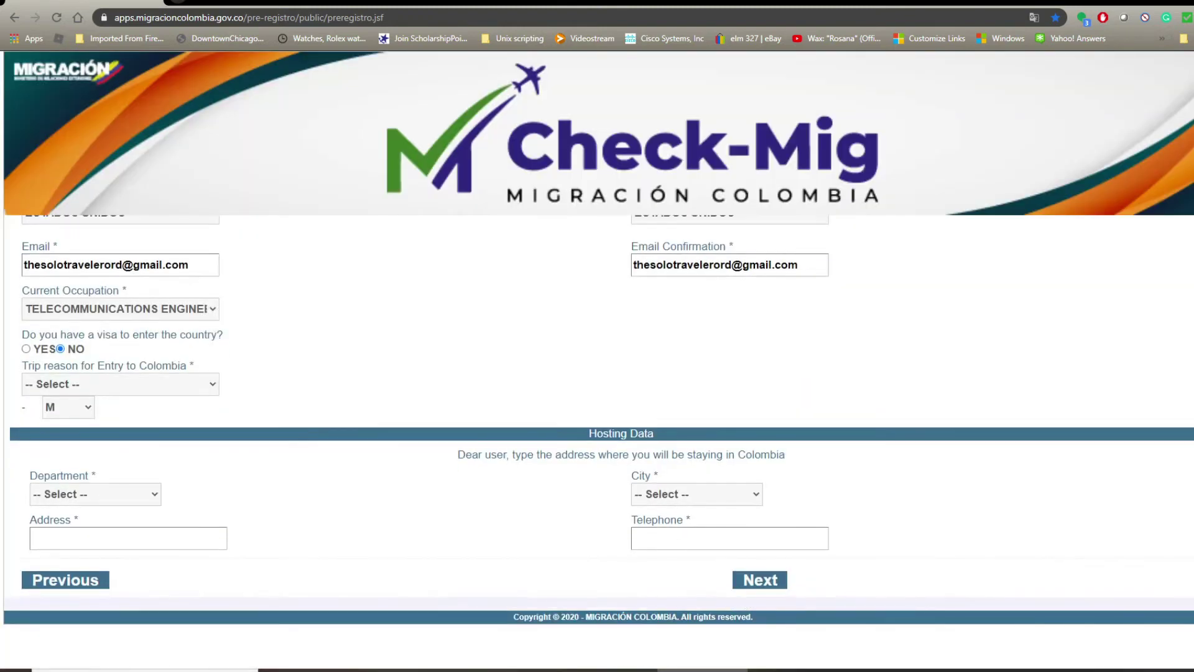
left_click(69, 407)
left_click(68, 425)
Set the trip reason to TOURIST GROUPS IN MARITIME TRANSIT.
left_click(121, 385)
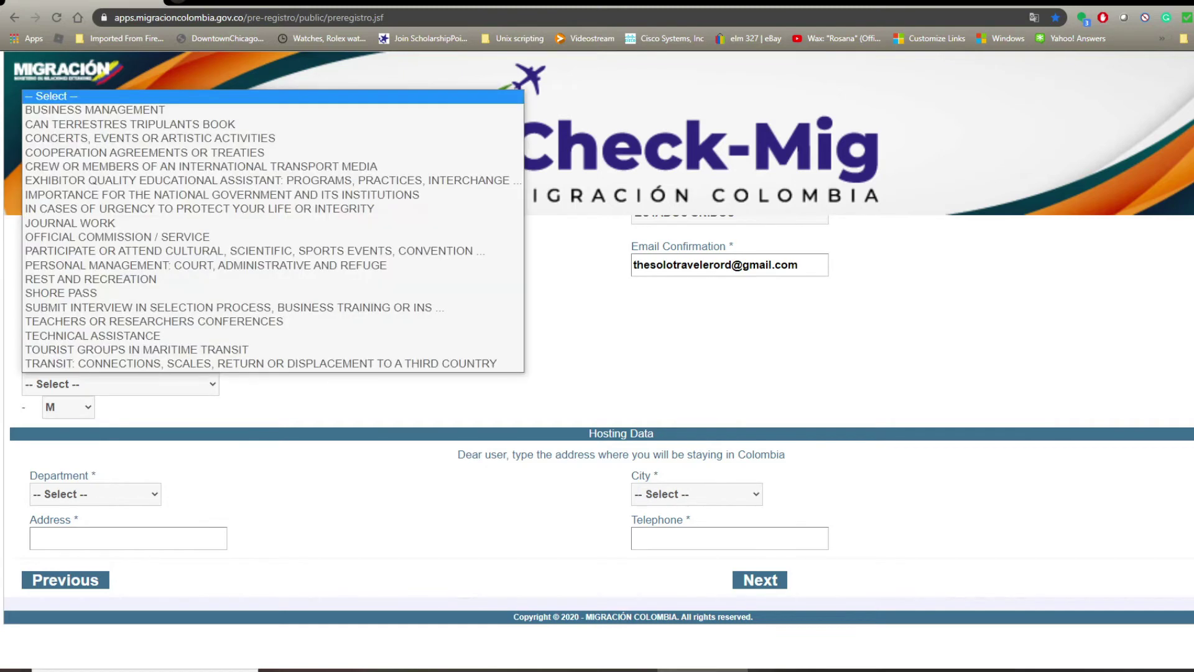
left_click(120, 385)
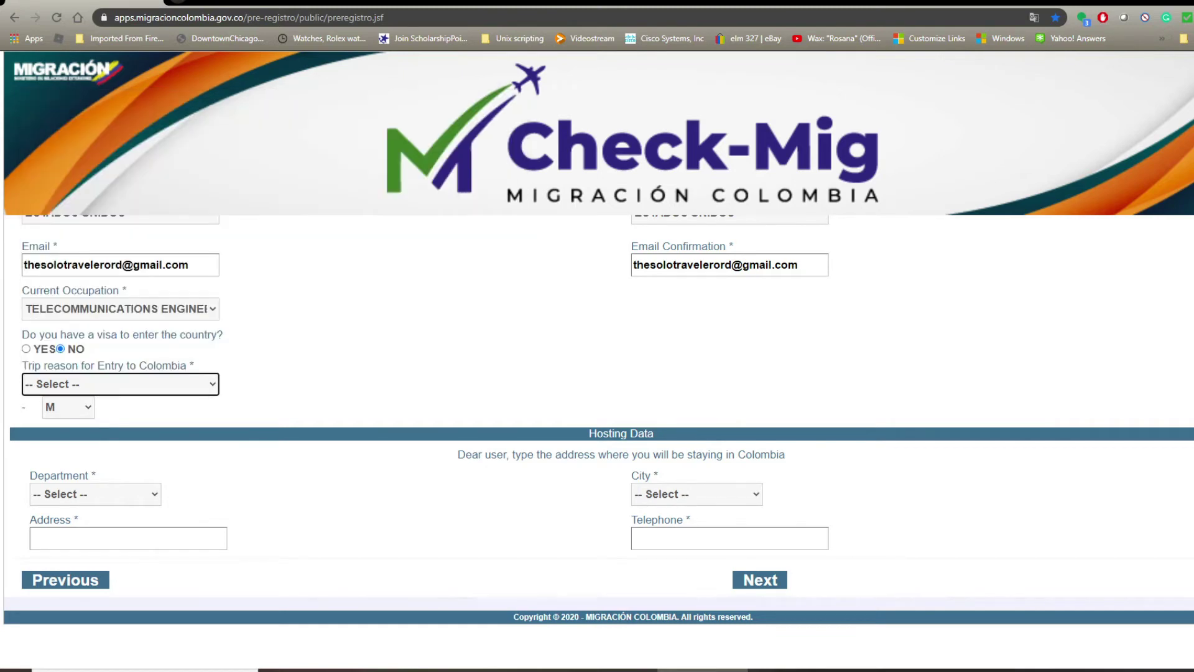
left_click(120, 385)
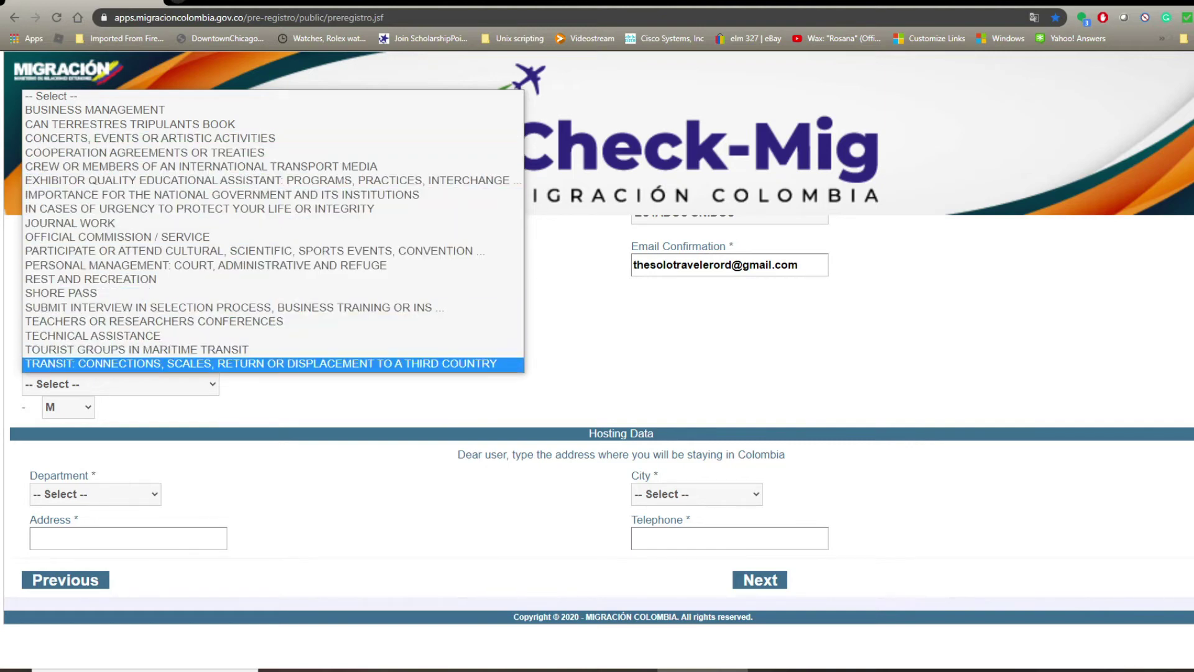
left_click(439, 350)
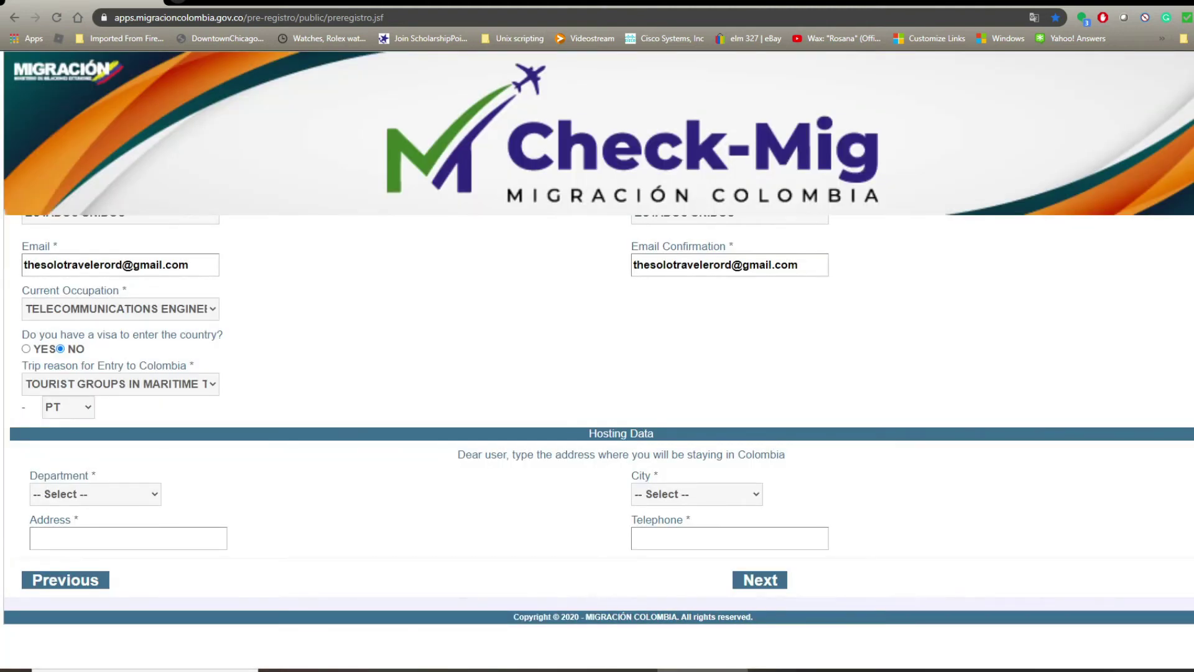
Set the hosting department to ANTIOQUIA and the city to MEDELLÍN.
left_click(96, 493)
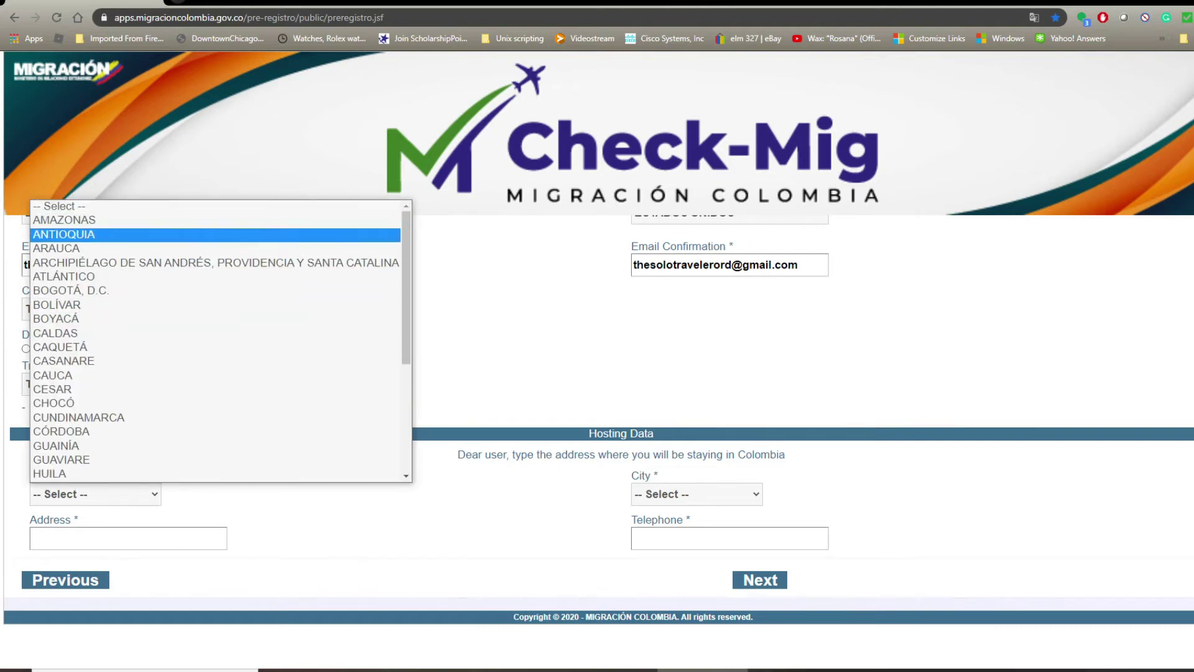
key("Return")
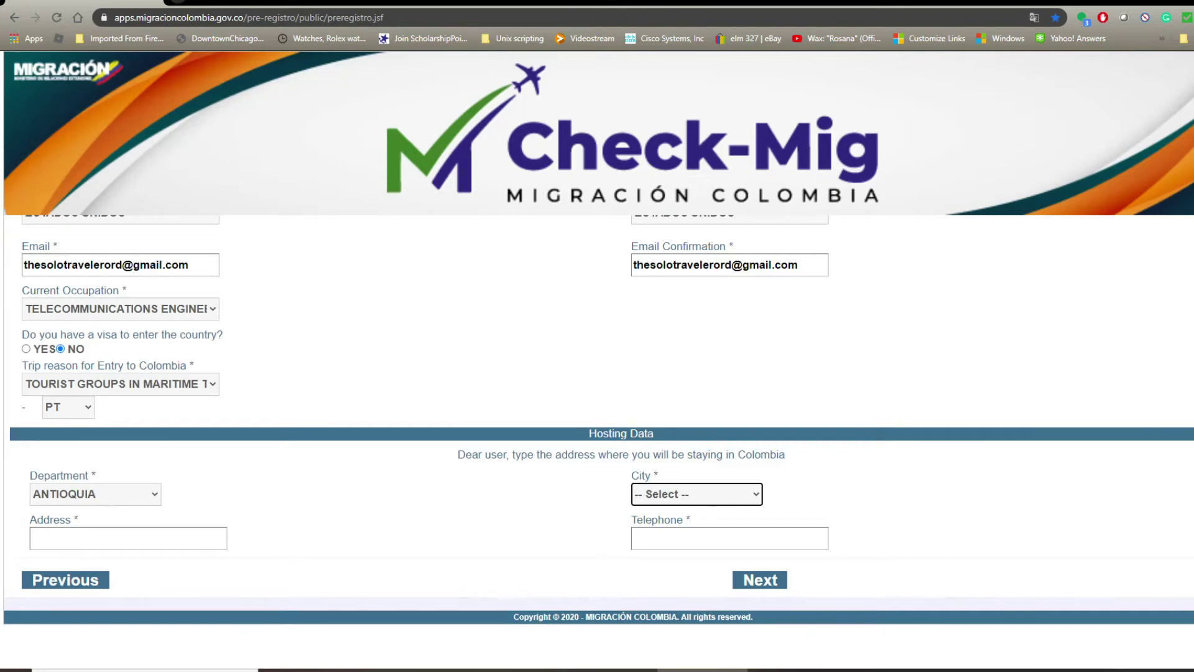
left_click(696, 495)
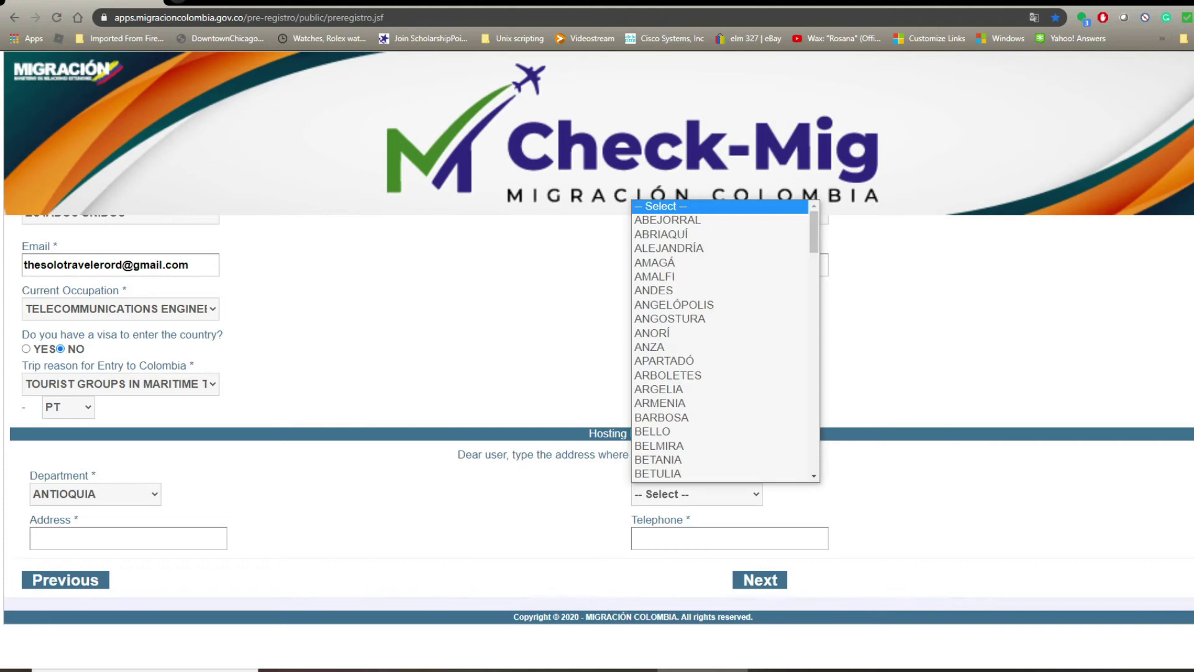
key("Down")
key("Down")
key("Down")
key("Down")
key("Down")
key("Down")
key("Down")
key("Down")
key("Down")
key("Down")
key("Down")
key("Down")
key("Down")
key("Down")
key("Down")
key("Down")
key("Down")
key("Down")
key("Down")
key("Down")
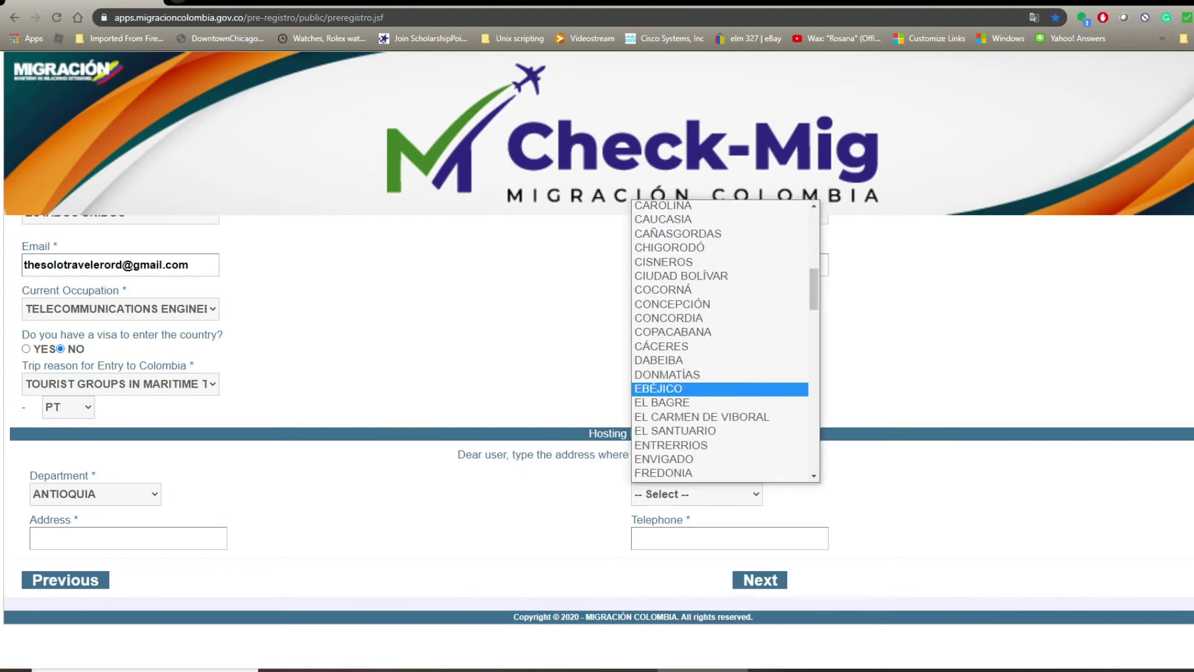
key("Down")
key("Down")
key("Down")
key("Down")
key("Down")
key("Down")
key("Down")
key("Down")
key("Down")
key("Down")
key("Down")
key("Down")
key("Down")
key("Down")
key("Down")
key("Down")
key("Down")
key("Down")
key("Down")
scroll(721, 341, "down", 4)
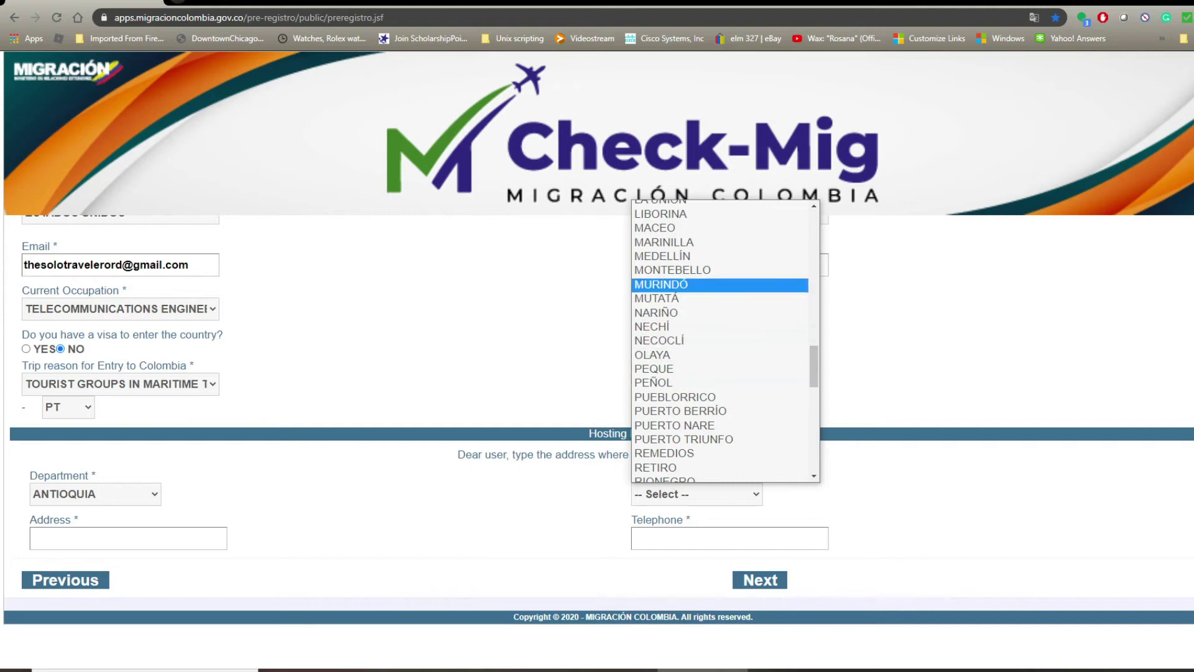
scroll(721, 284, "down", 1)
scroll(722, 289, "up", 3)
key("Return")
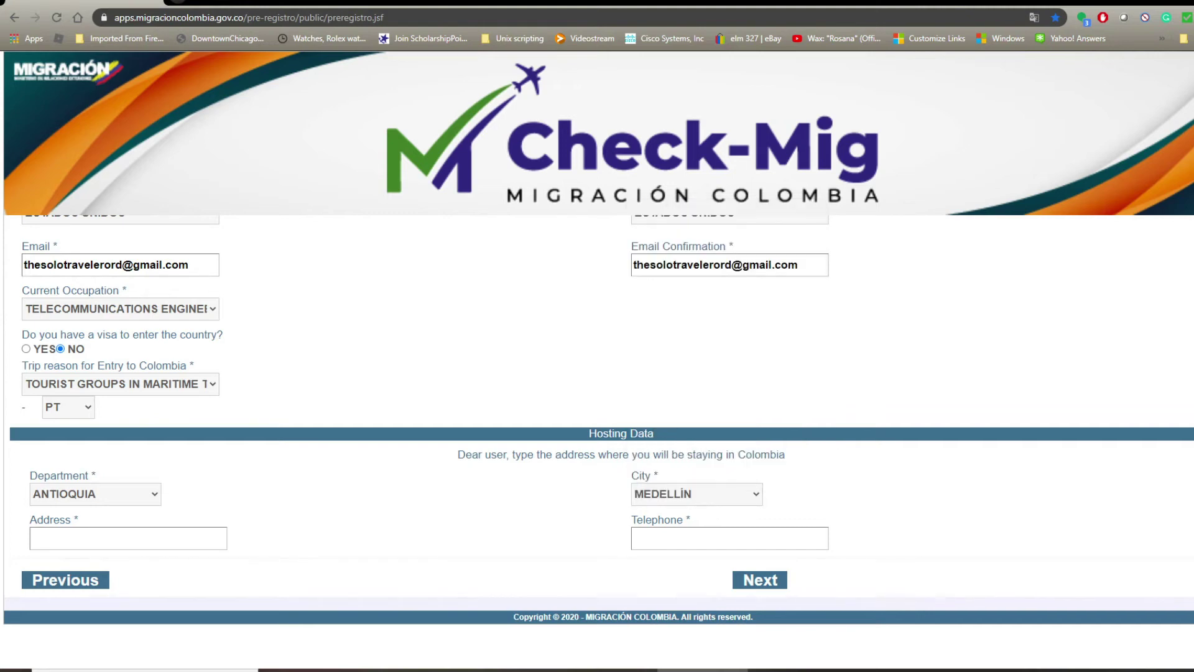
left_click(697, 494)
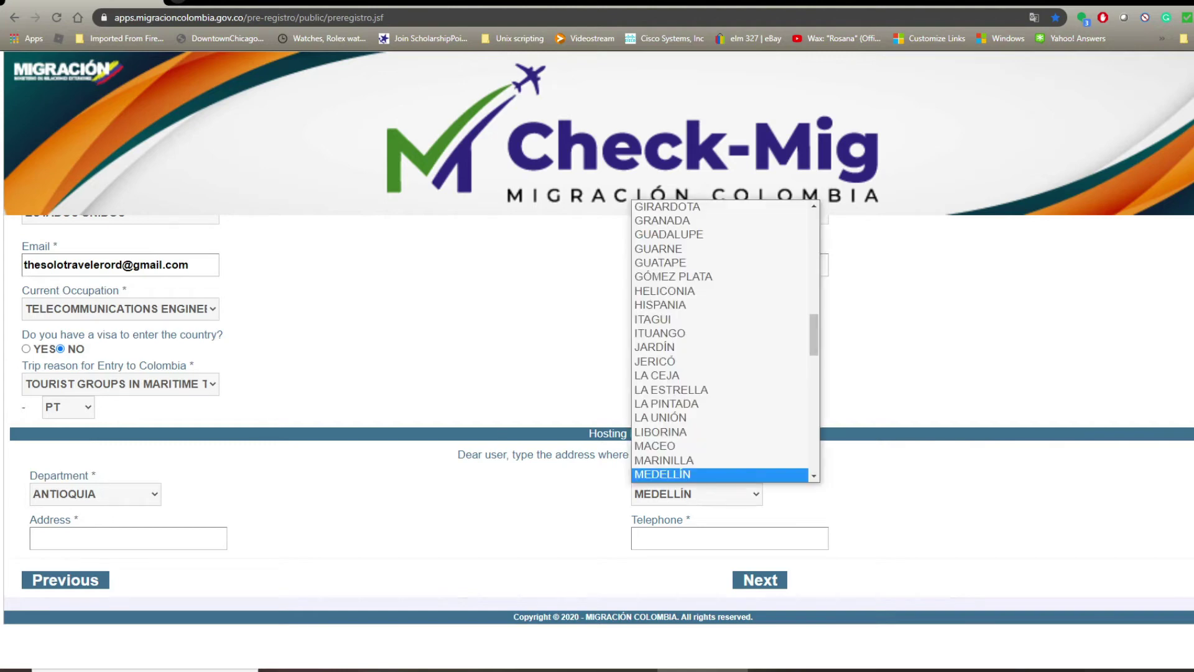
left_click(662, 475)
Fill in the hosting street address and telephone number, then submit the hosting data.
left_click(128, 538)
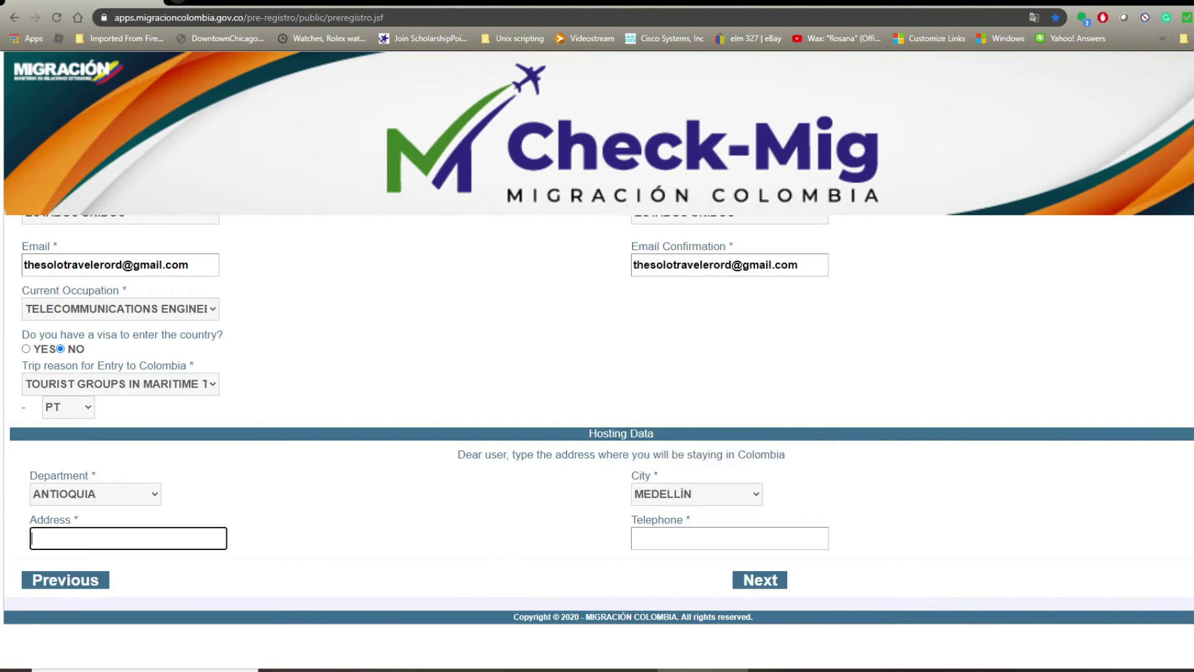
type("C")
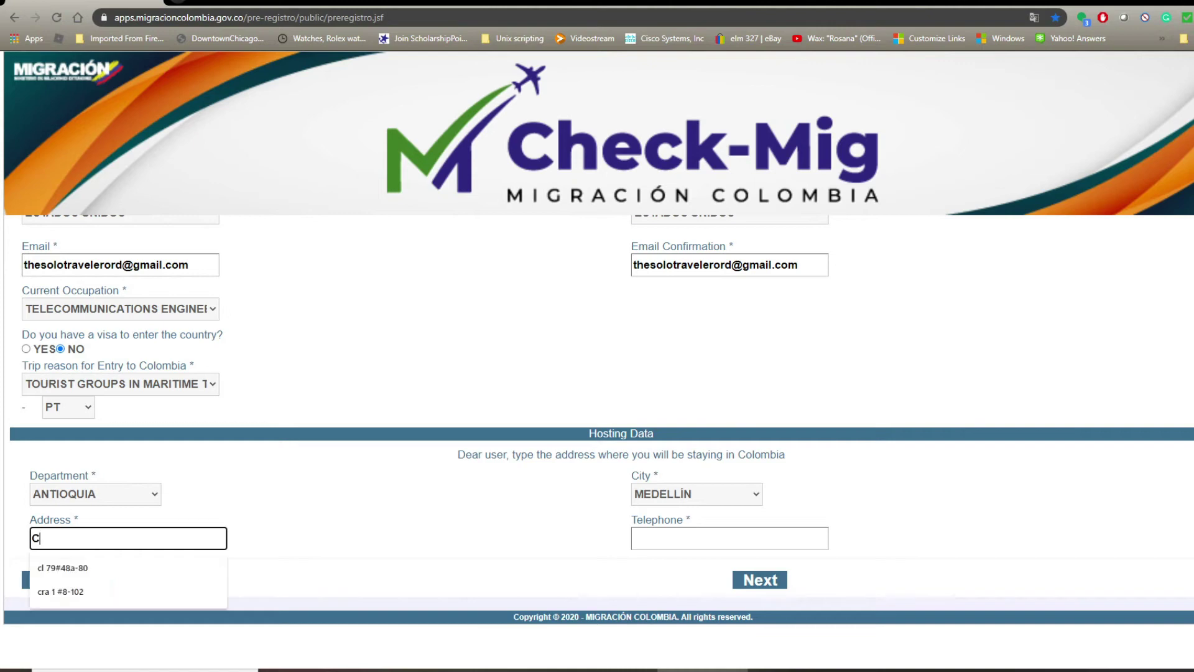
type("L")
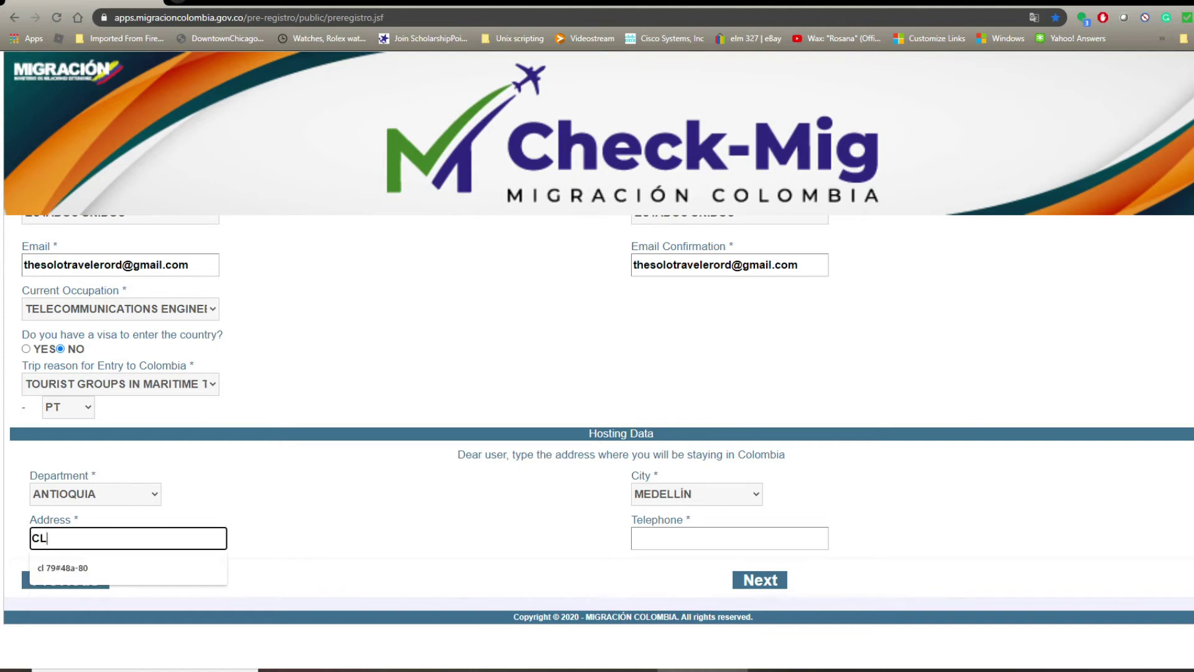
type(" 79")
key("Down")
key("Return")
key("Tab")
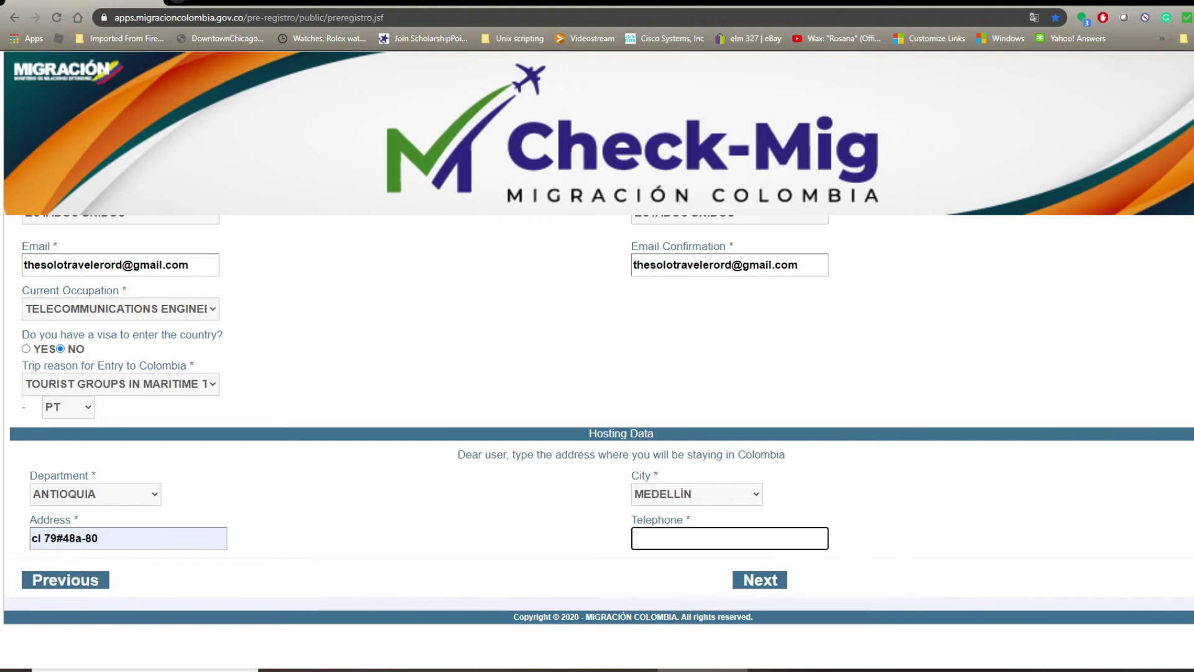
key("Return")
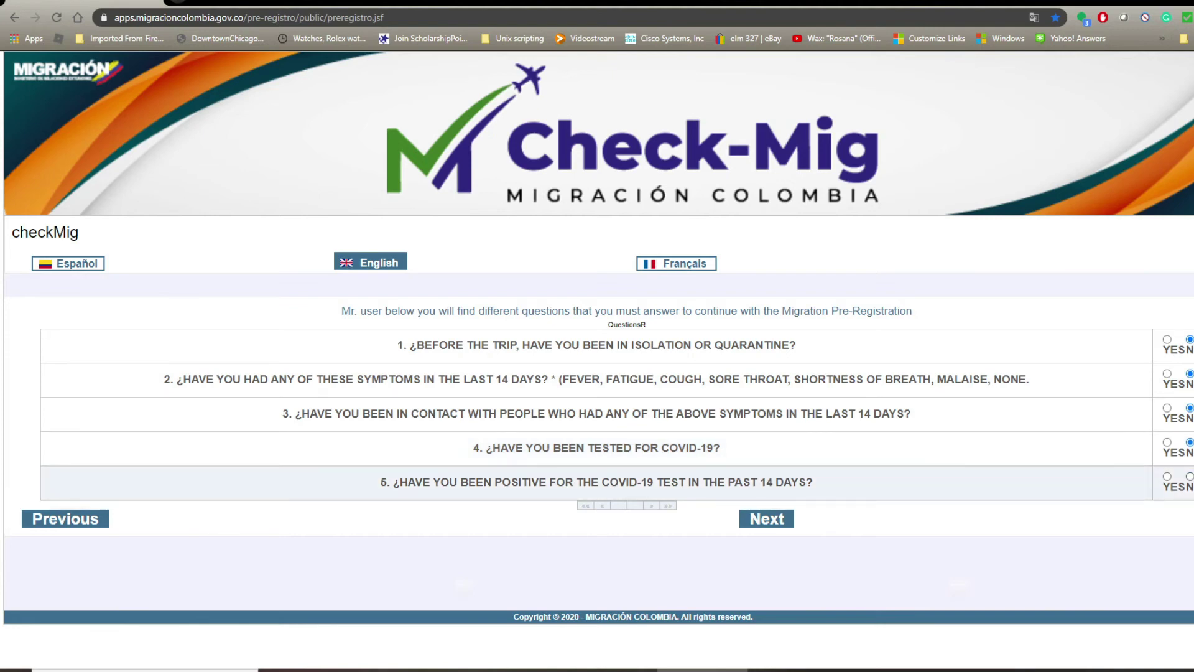
Answer NO to the positive-test question and the travelling-minor question, then select the captcha field.
left_click(1189, 476)
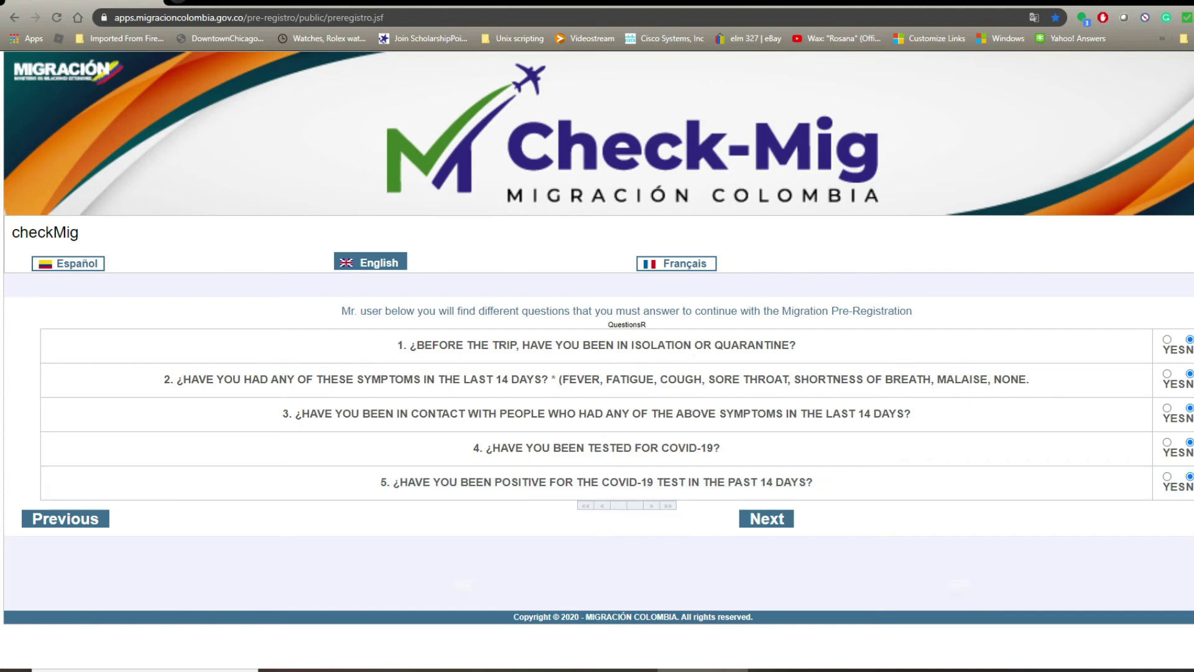
left_click(767, 519)
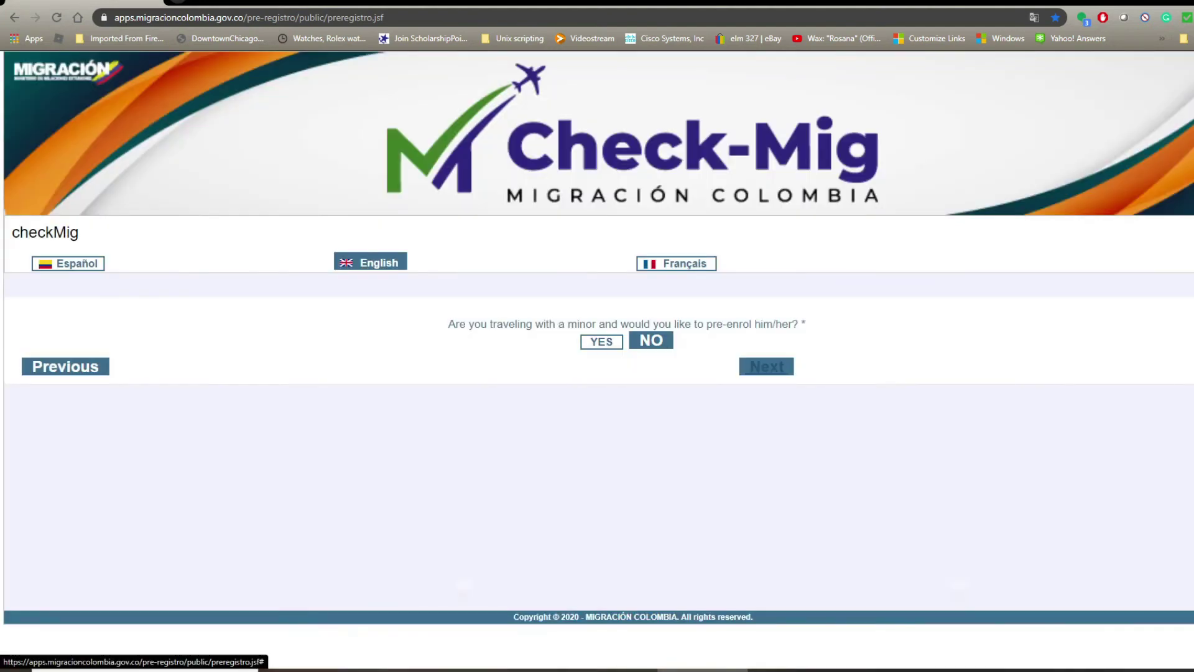
left_click(766, 367)
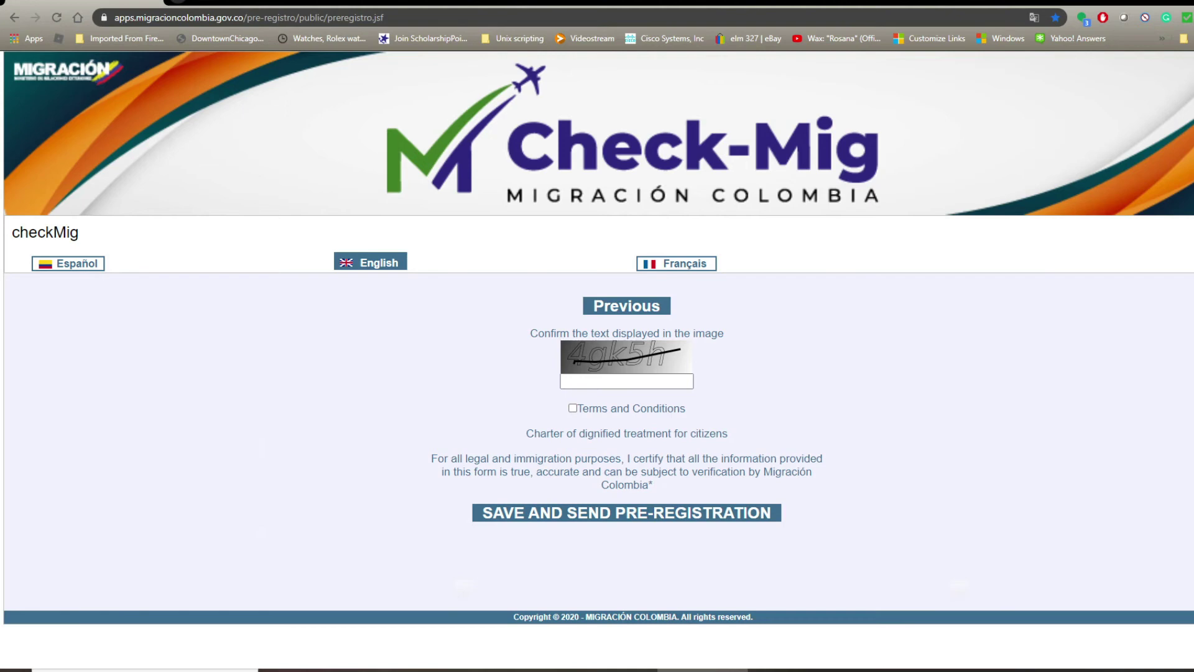
left_click(627, 381)
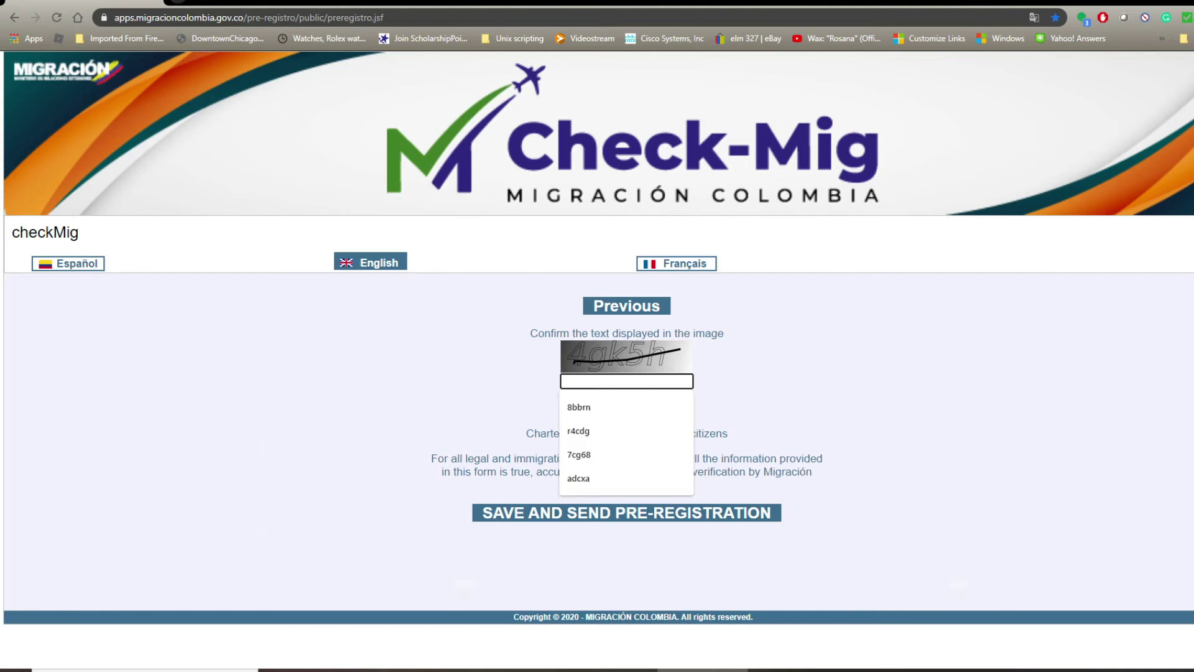
left_click(739, 386)
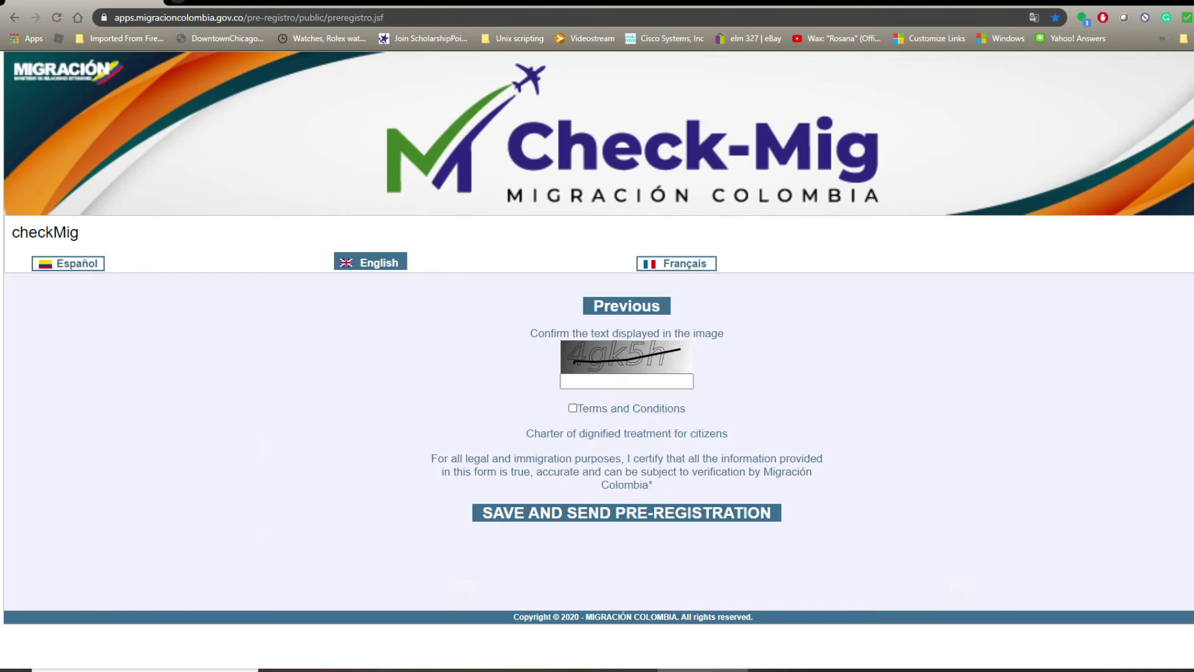